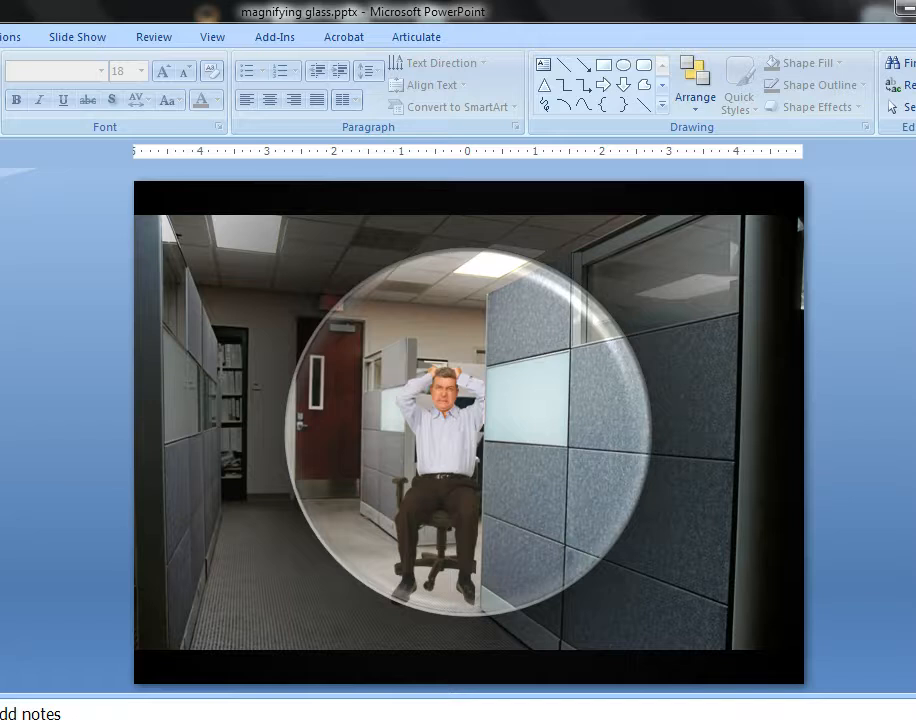
# Draw a rectangle covering the entire slide that shows the seated man in the office without a magnifying glass.
pyautogui.press('pagedown')
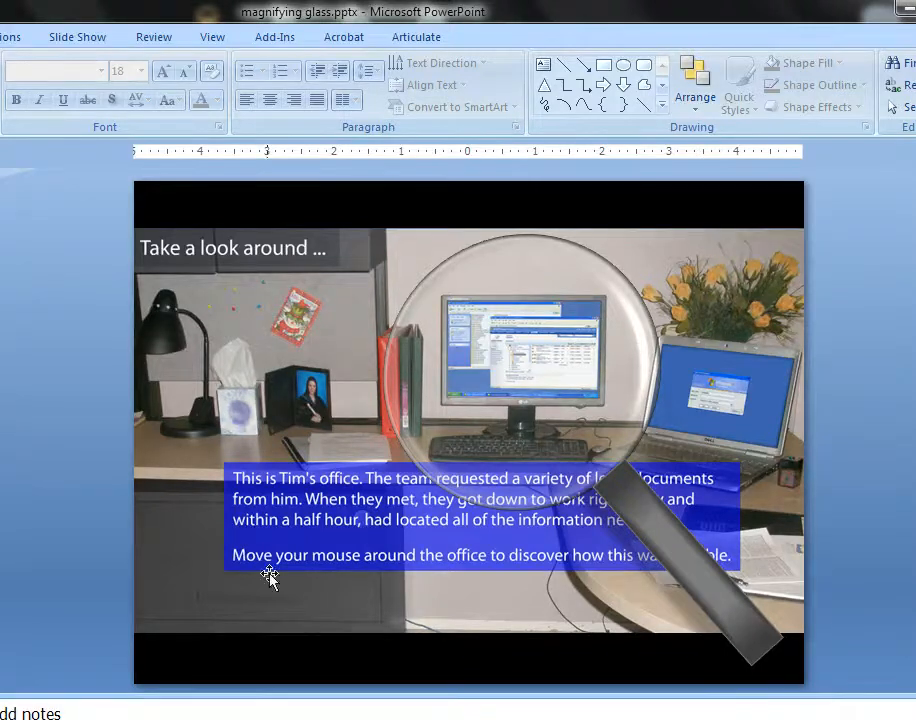
pyautogui.press('pagedown')
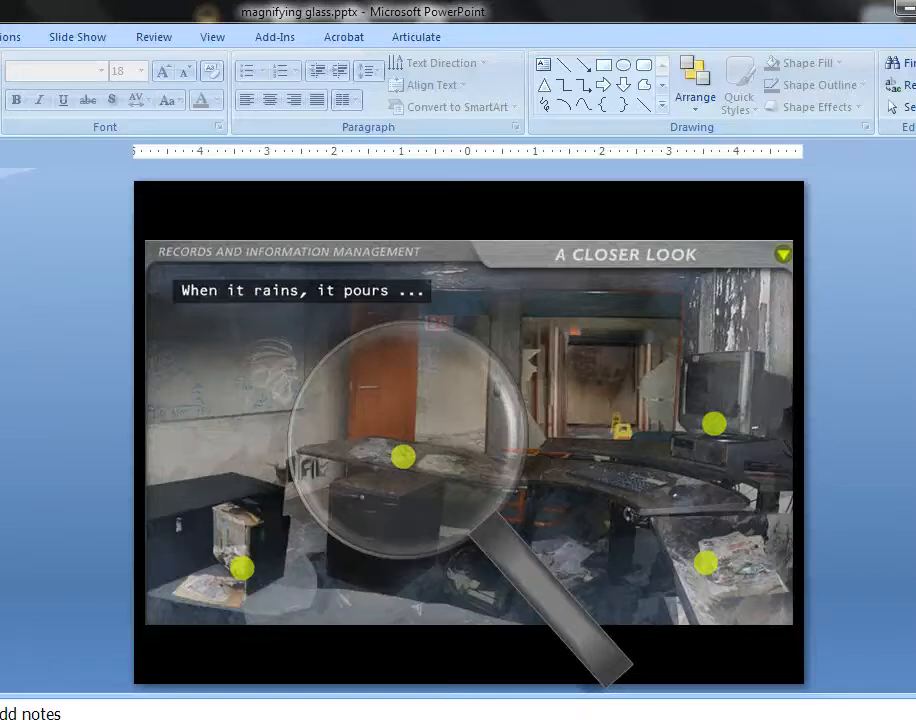
pyautogui.press('pagedown')
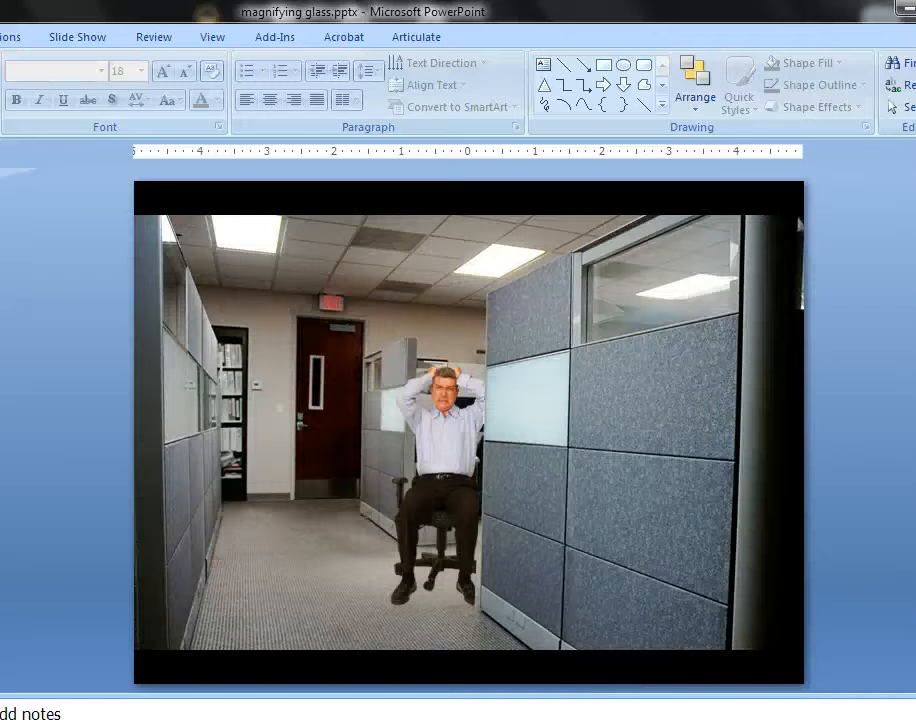
pyautogui.click(601, 72)
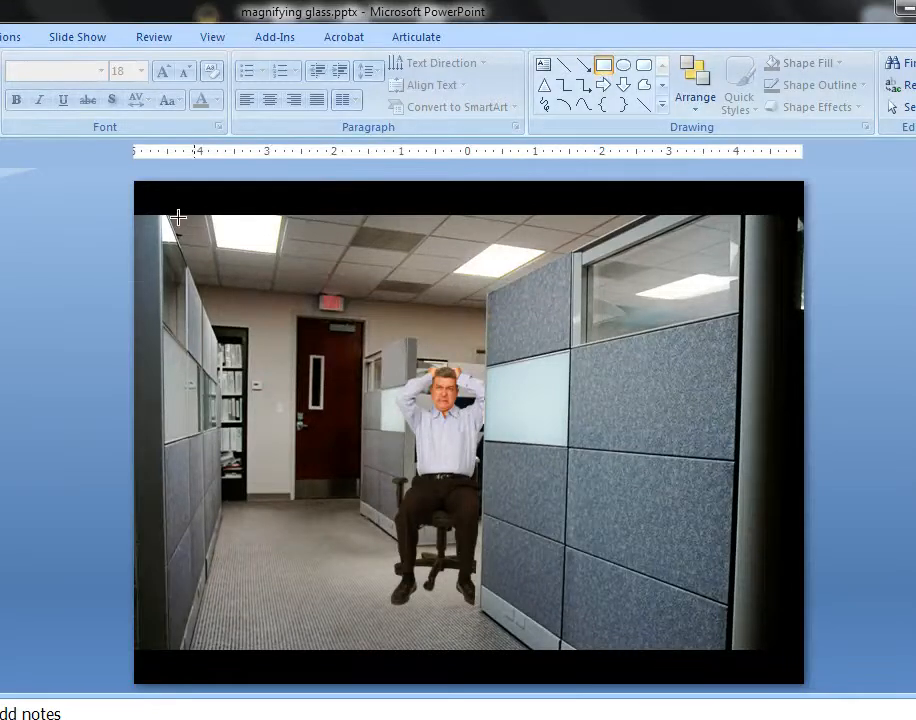
pyautogui.moveTo(132, 180)
pyautogui.mouseDown()
pyautogui.moveTo(474, 409)
pyautogui.moveTo(691, 638)
pyautogui.moveTo(812, 702)
pyautogui.moveTo(805, 680)
pyautogui.mouseUp()
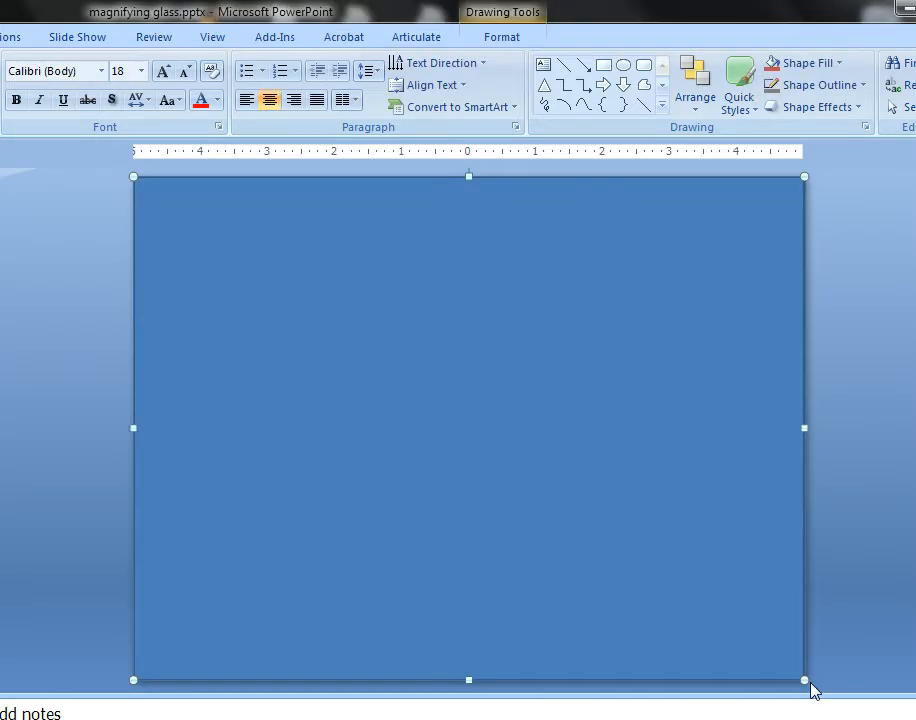
# Give the rectangle a radial gradient fill that spreads from the center.
pyautogui.rightClick(586, 506)
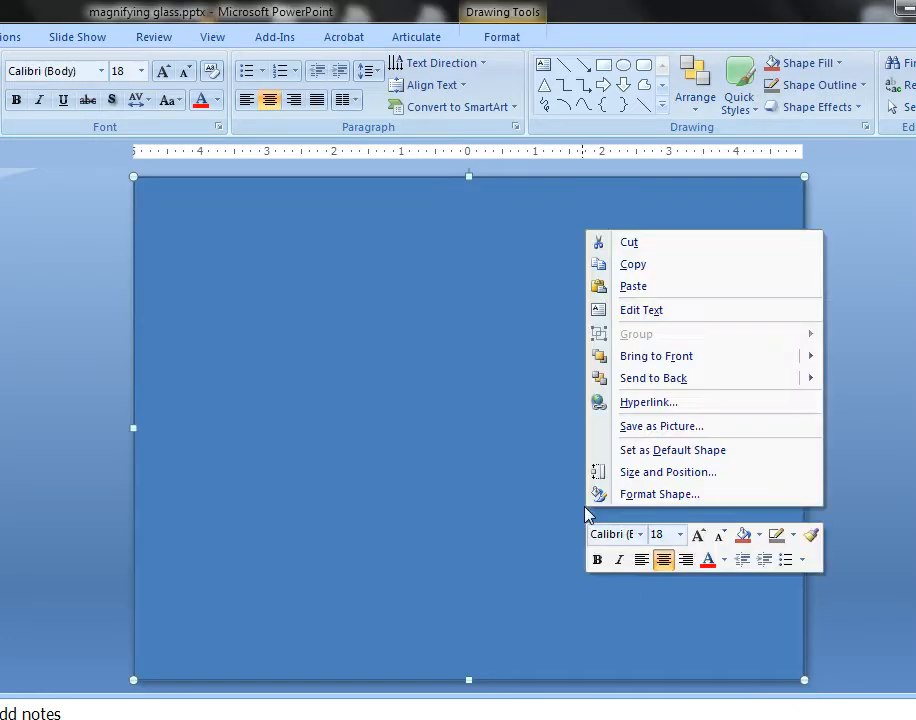
pyautogui.click(634, 495)
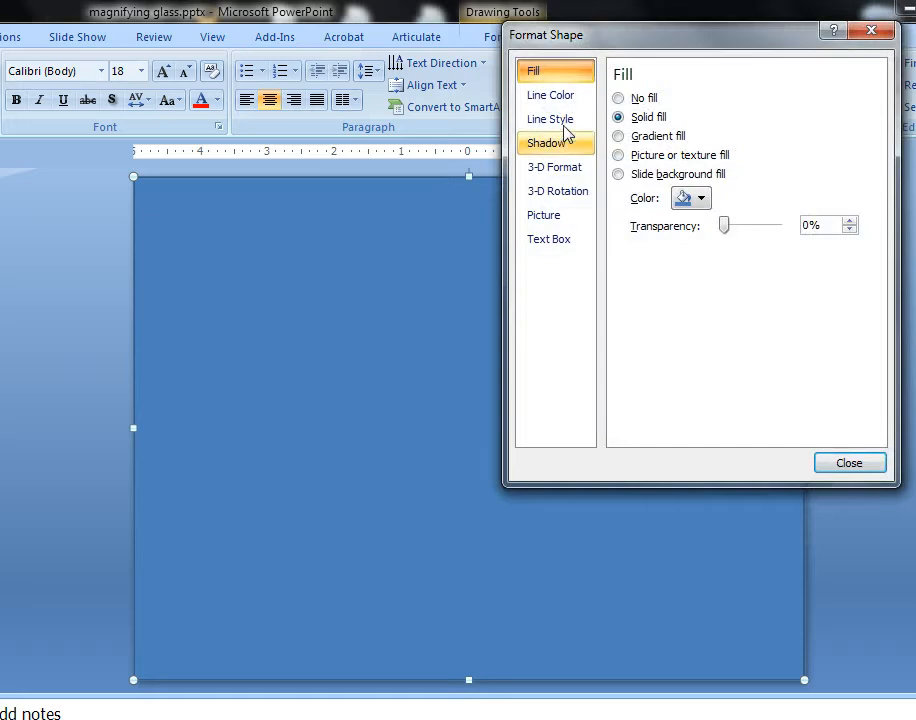
pyautogui.click(645, 137)
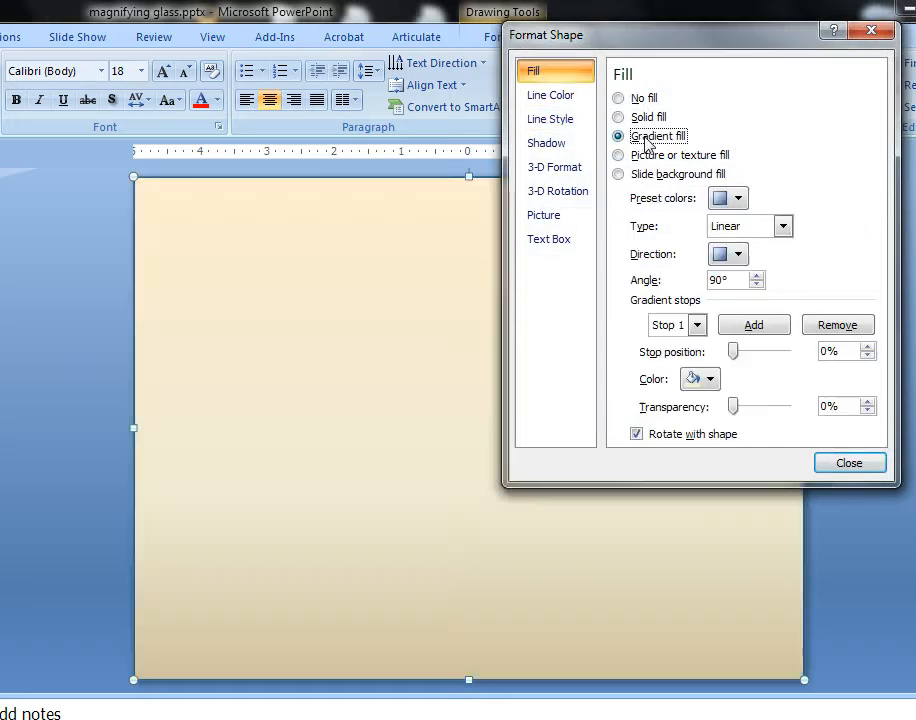
pyautogui.click(726, 225)
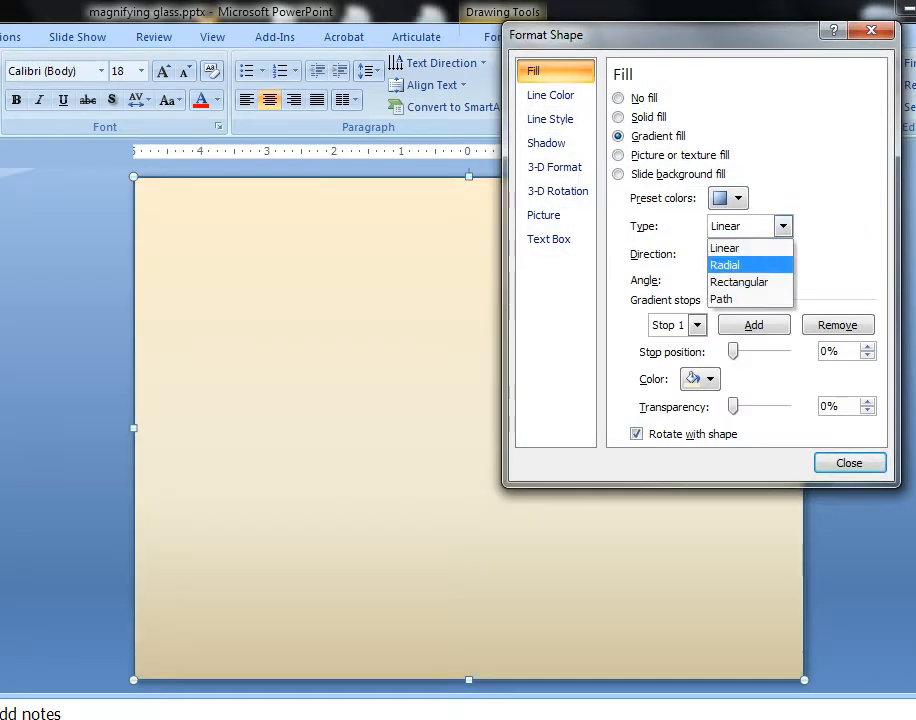
pyautogui.click(724, 265)
pyautogui.click(737, 255)
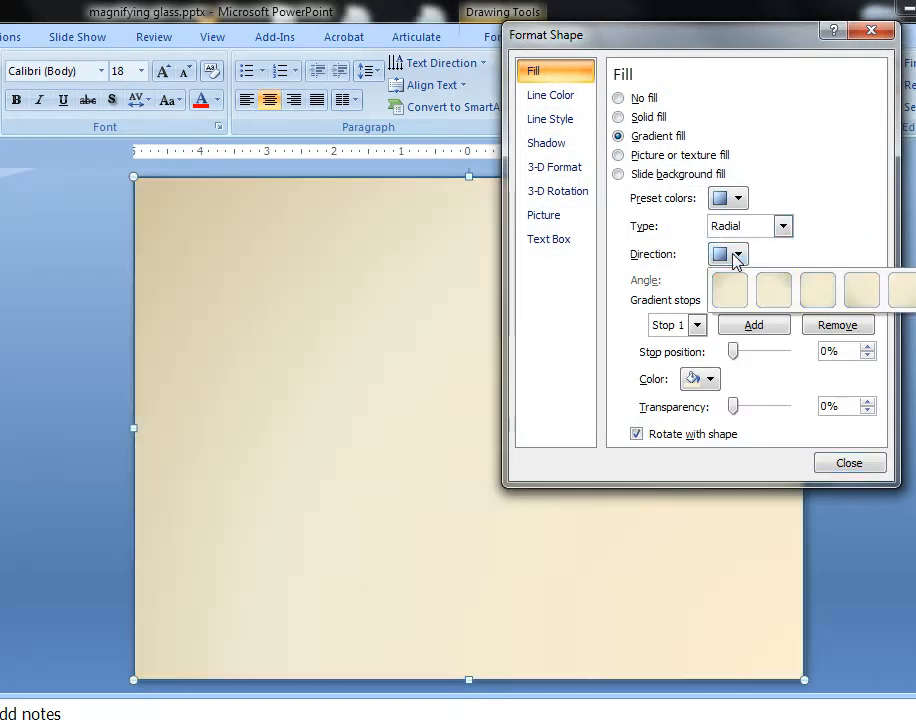
pyautogui.click(819, 291)
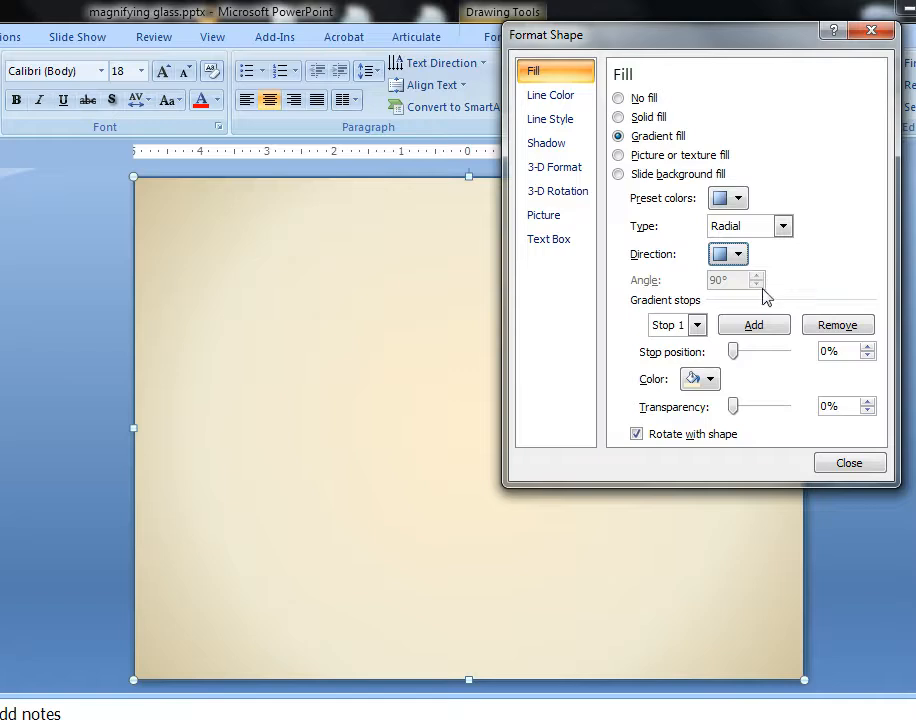
# Set gradient Stop 1 to the near-black theme shade at position 43% with 100% transparency.
pyautogui.click(710, 379)
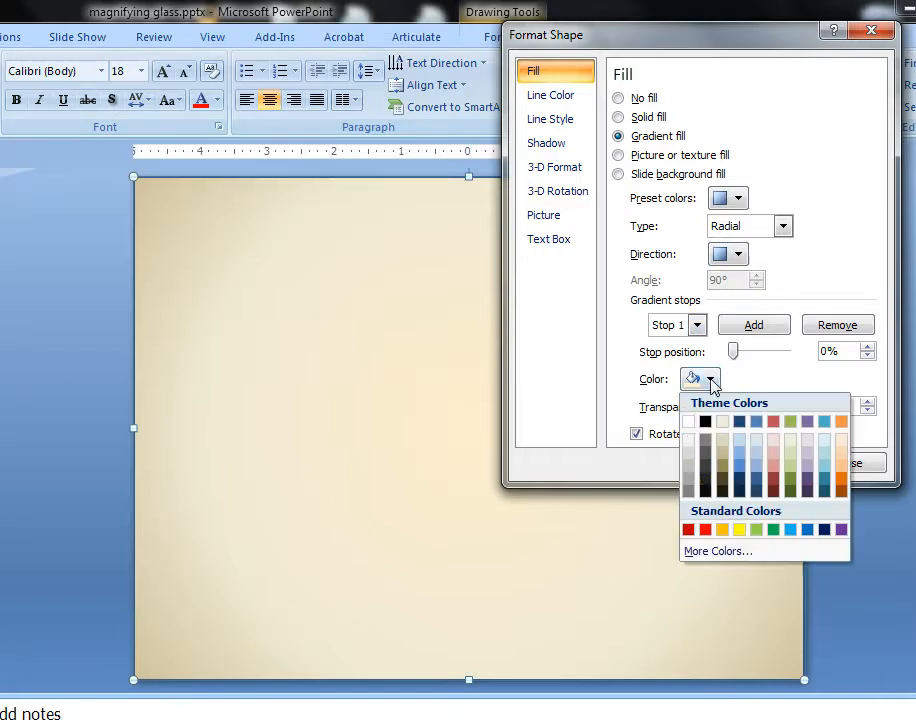
pyautogui.click(705, 492)
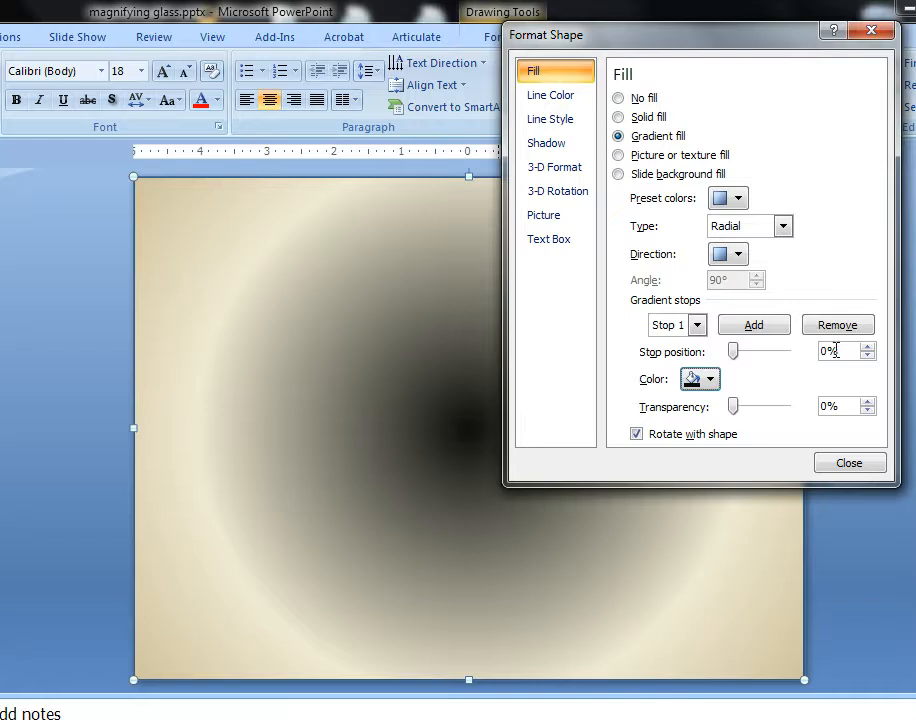
pyautogui.moveTo(850, 350); pyautogui.dragTo(776, 365)
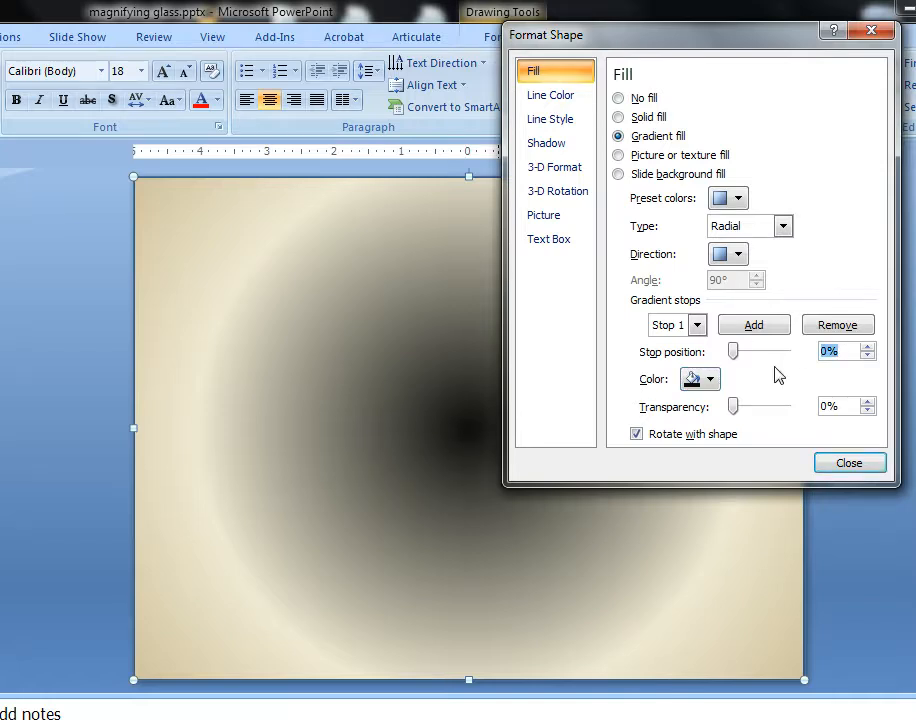
pyautogui.write('43')
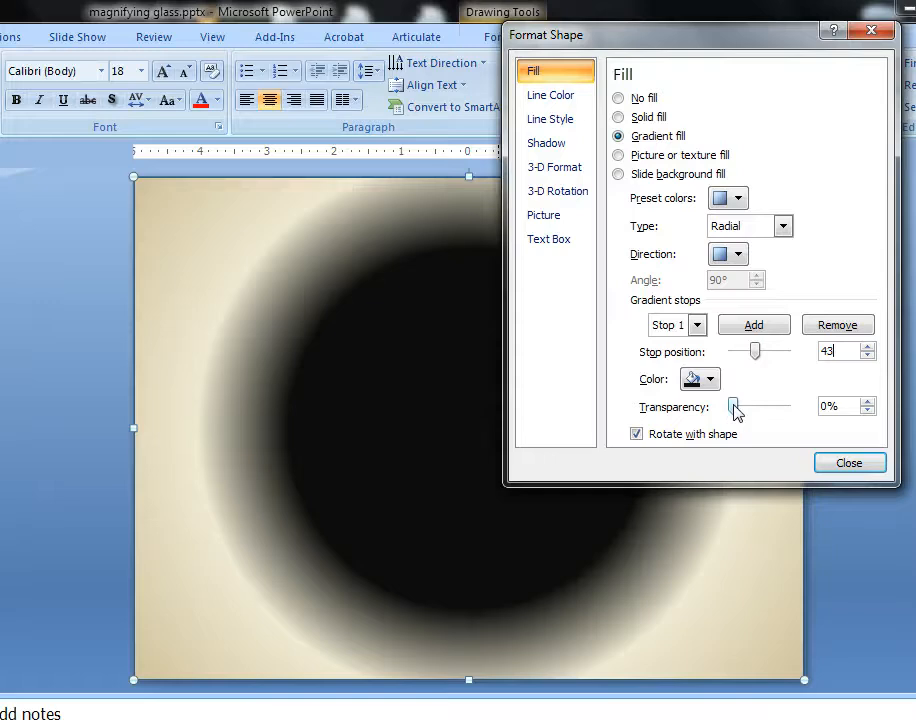
pyautogui.moveTo(733, 406); pyautogui.dragTo(824, 410)
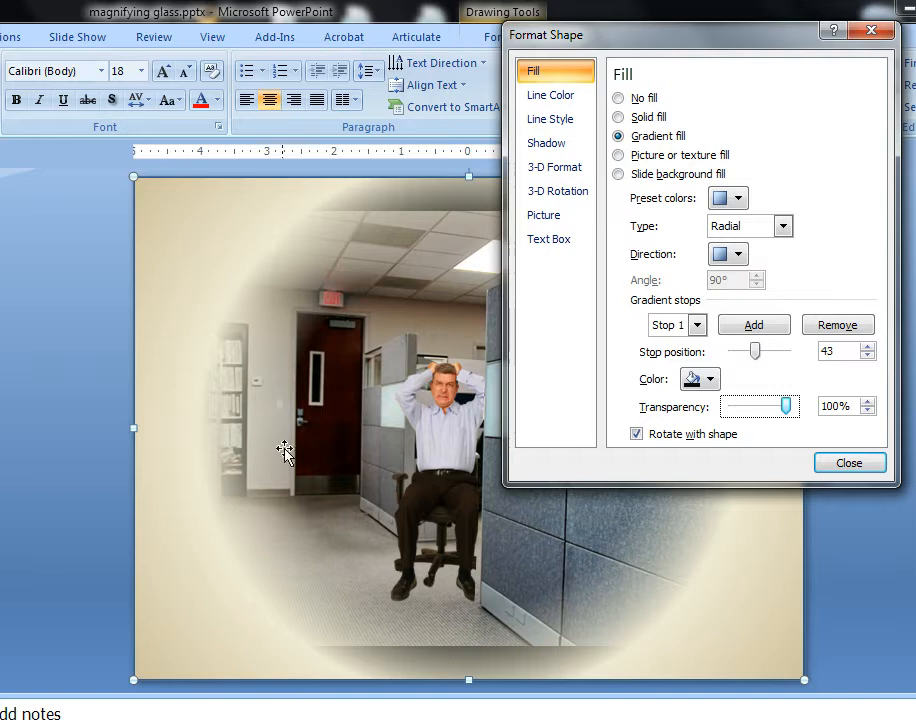
# Set gradient Stop 2 to the near-black theme shade at position 44% with 20% transparency.
pyautogui.click(696, 330)
pyautogui.click(688, 366)
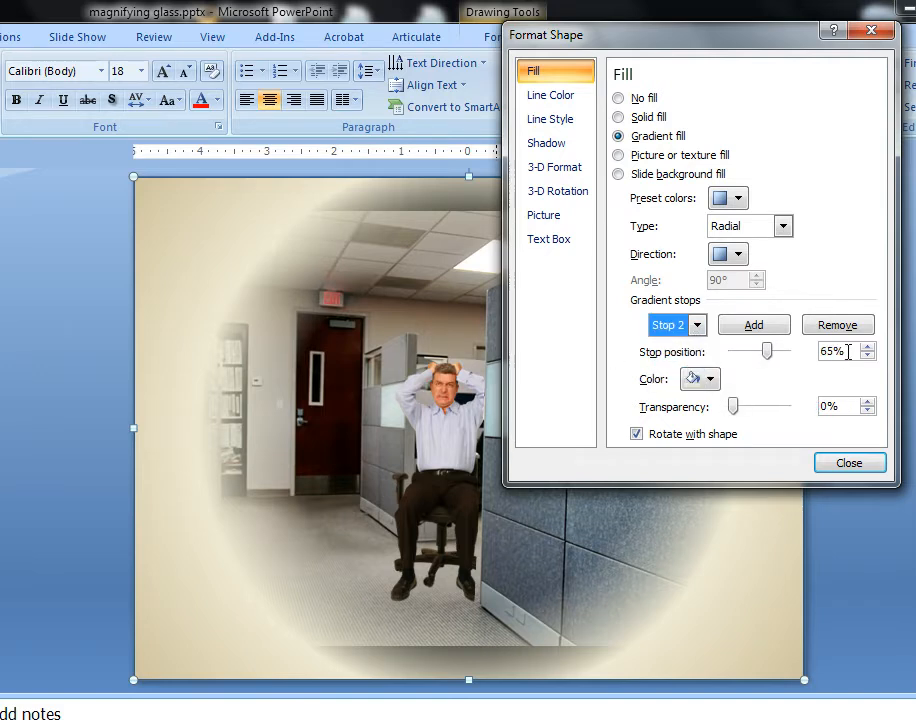
pyautogui.moveTo(846, 352); pyautogui.dragTo(810, 352)
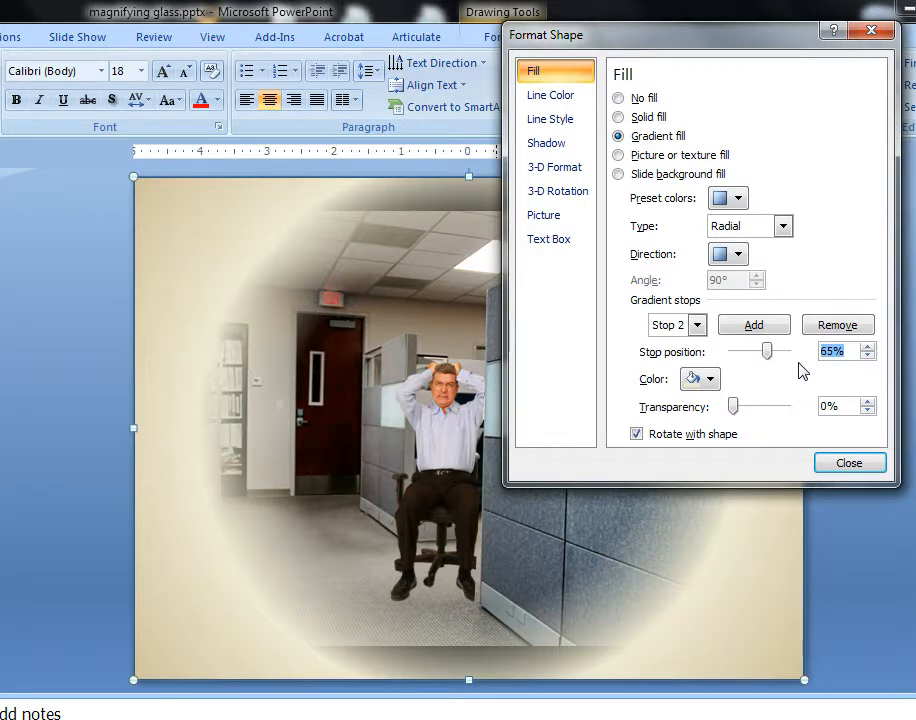
pyautogui.write('44')
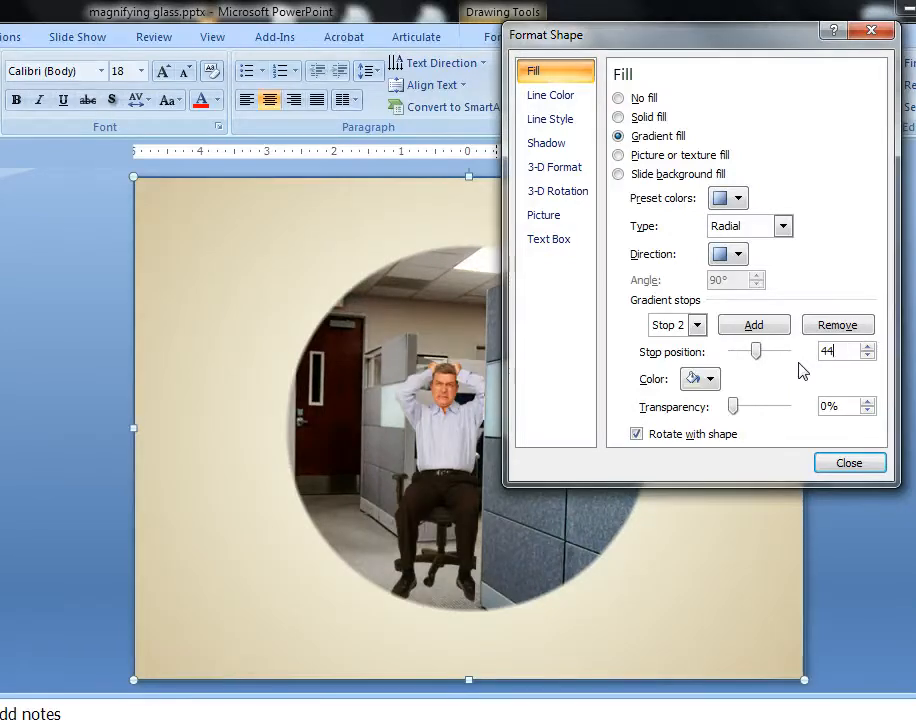
pyautogui.click(710, 380)
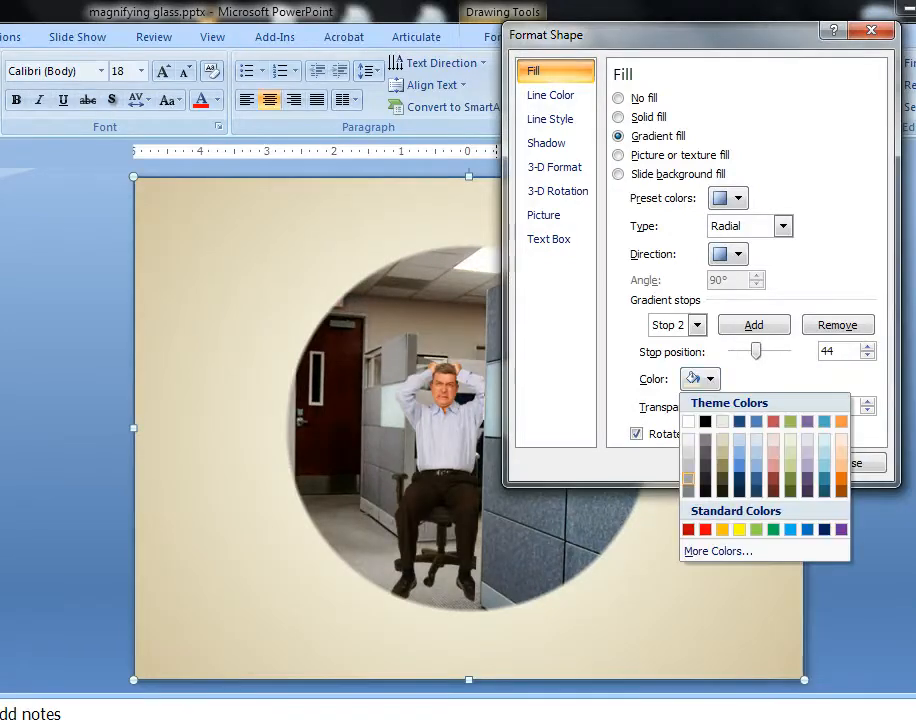
pyautogui.click(706, 490)
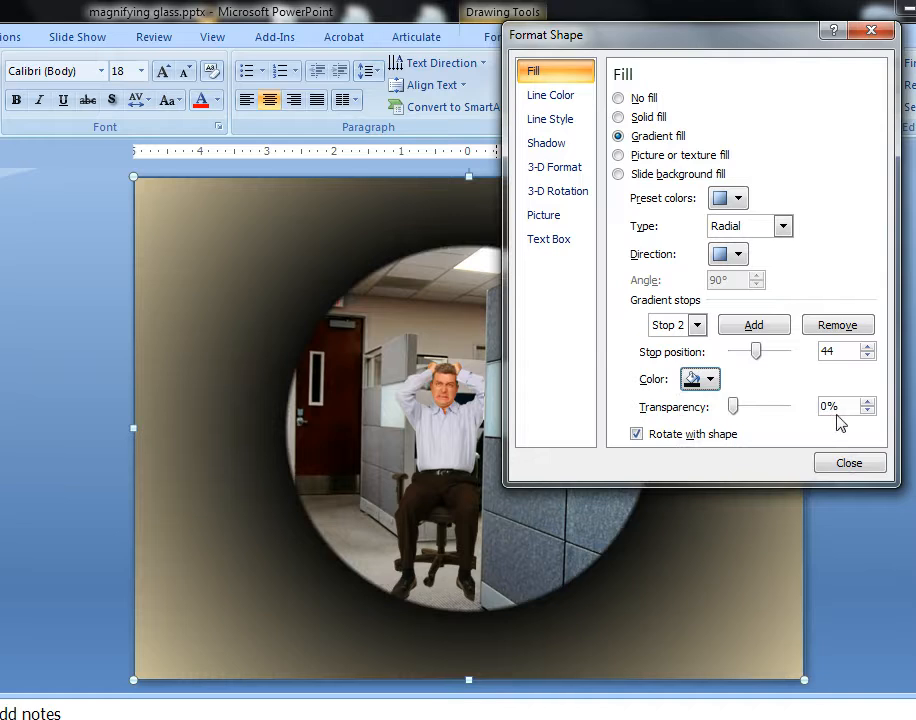
pyautogui.moveTo(838, 407); pyautogui.dragTo(780, 417)
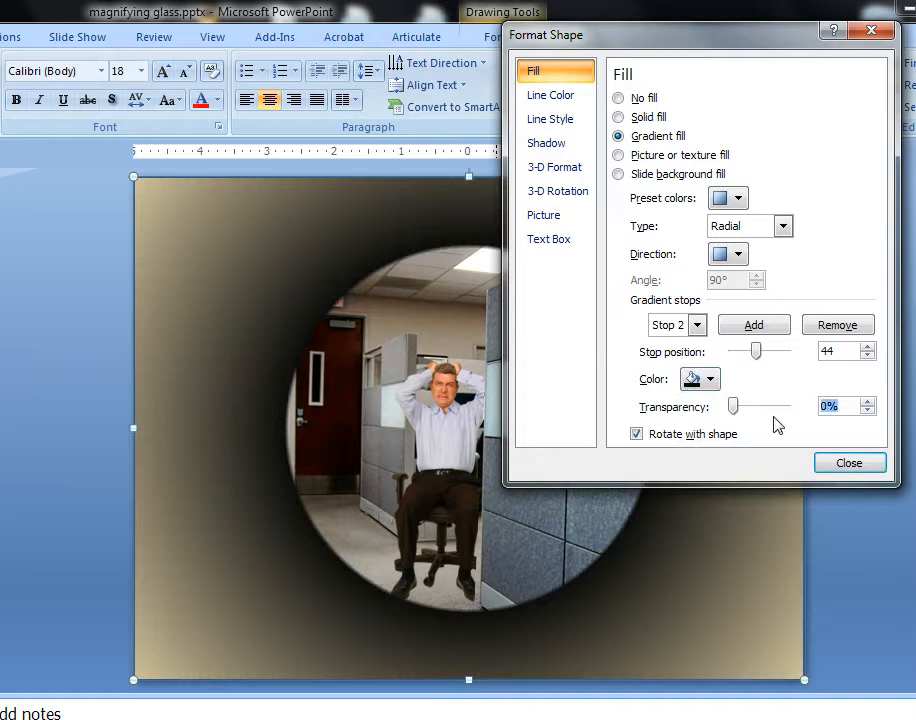
pyautogui.write('20')
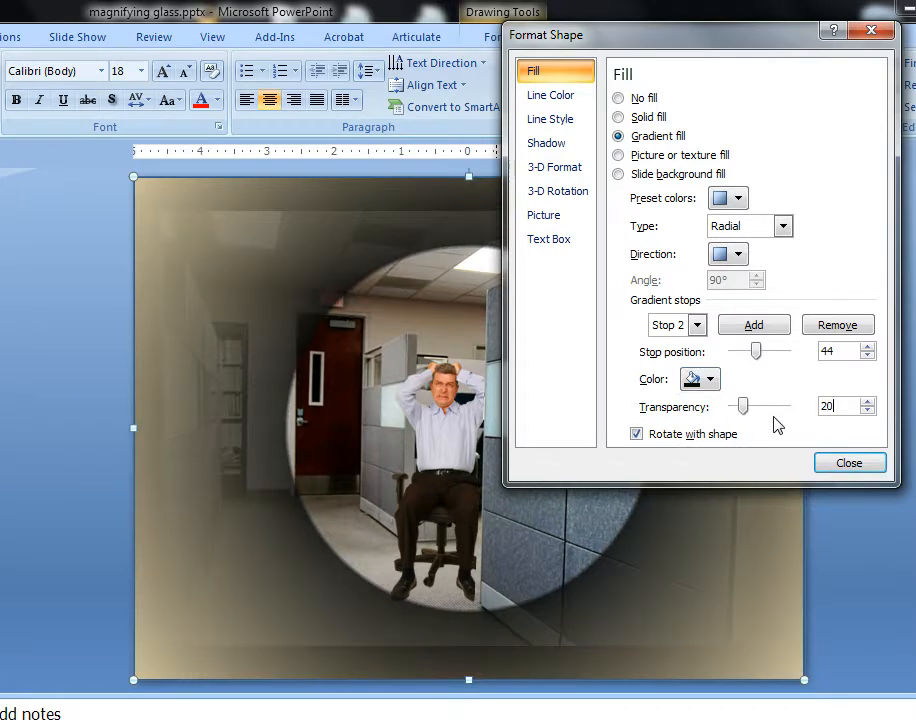
# Set gradient Stop 3 to the near-black theme shade with 90% transparency, close the shape formatting and deselect the rectangle.
pyautogui.click(697, 325)
pyautogui.click(686, 379)
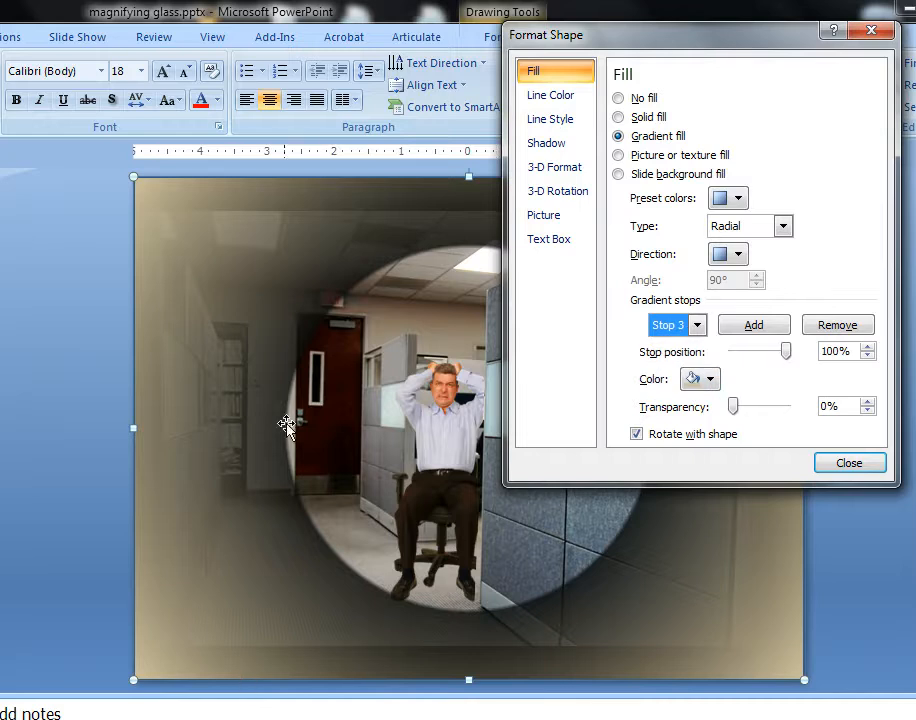
pyautogui.click(712, 381)
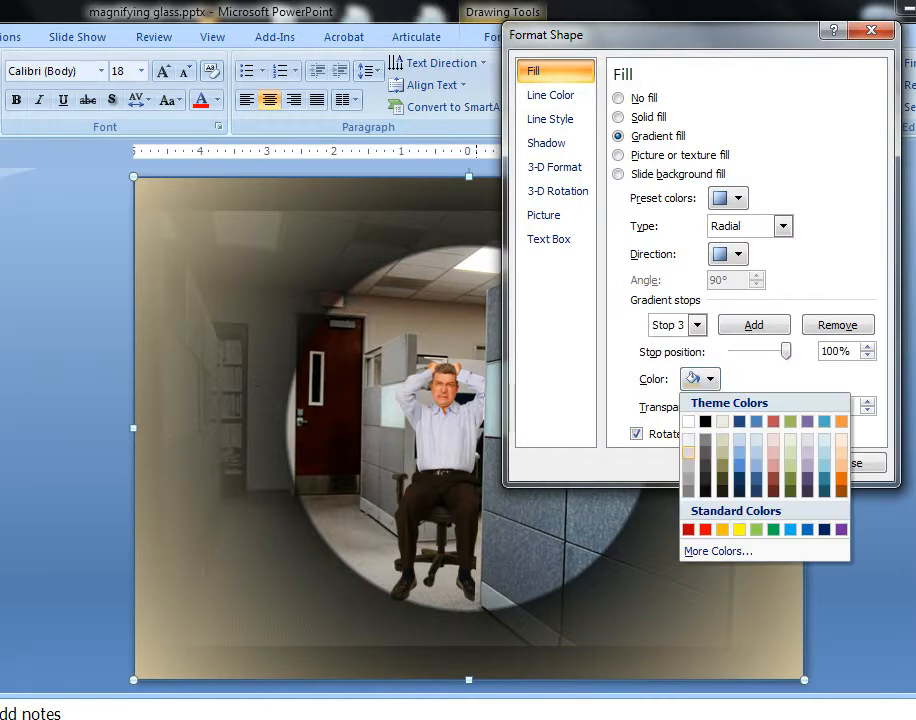
pyautogui.click(704, 491)
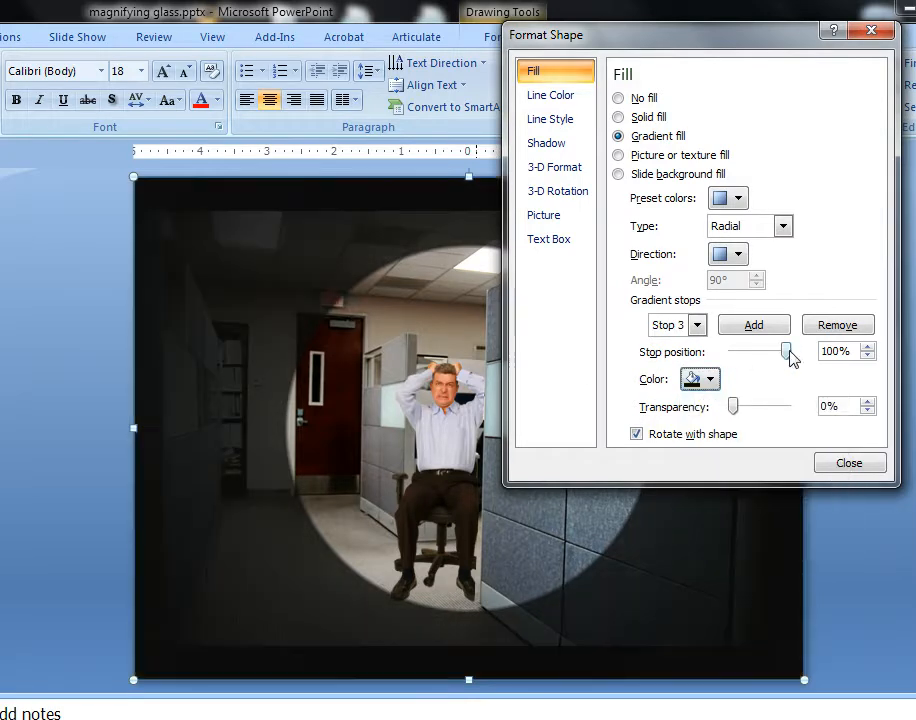
pyautogui.moveTo(732, 407); pyautogui.dragTo(779, 410)
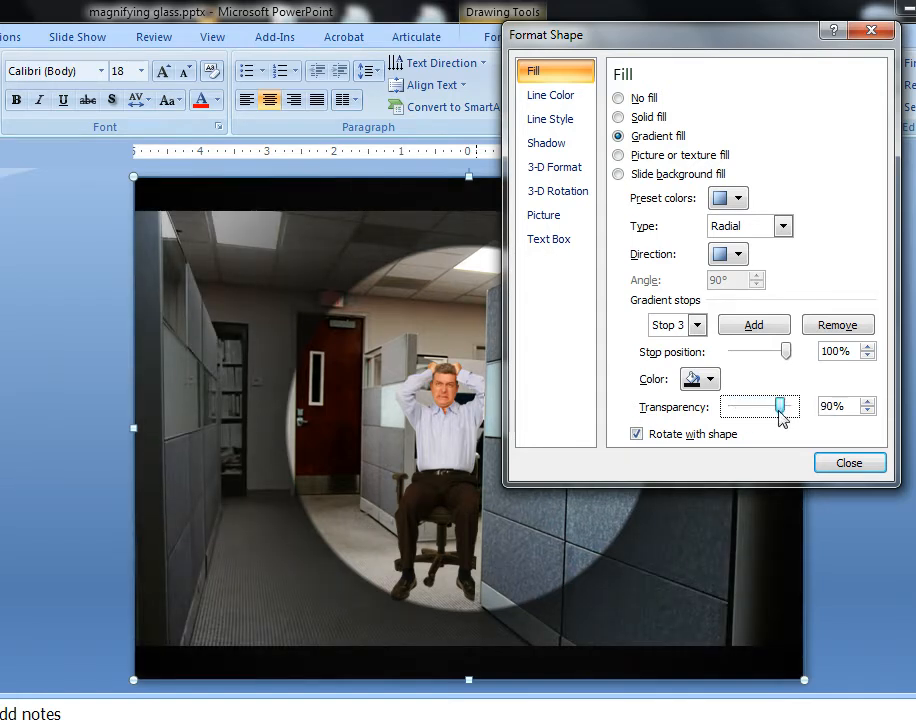
pyautogui.click(849, 463)
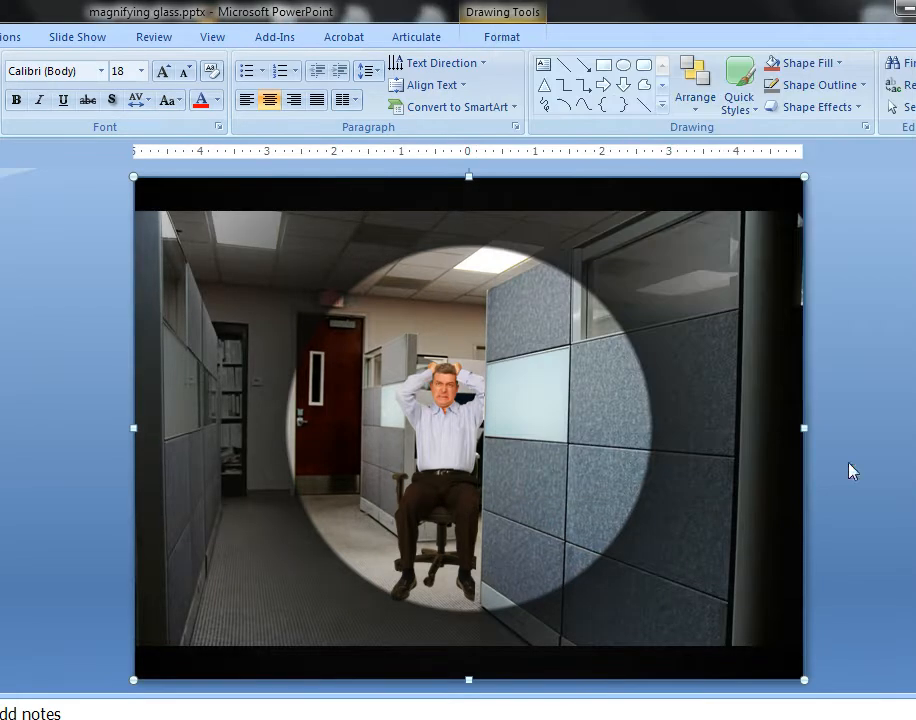
pyautogui.click(91, 453)
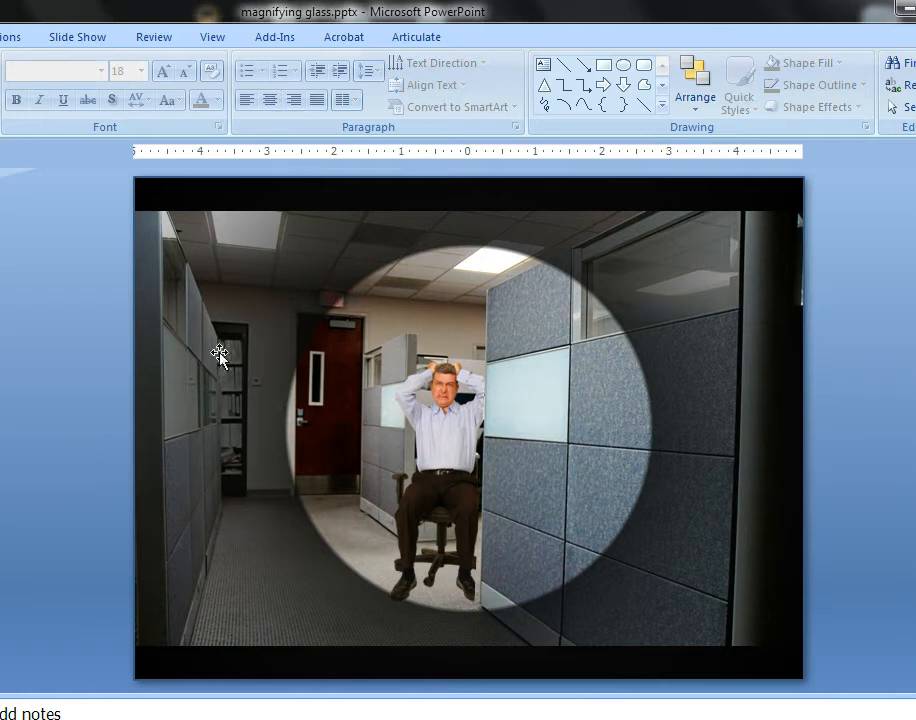
# Draw a circle about 5.5 inches in diameter and fit it over the clear round area of the gradient.
pyautogui.click(622, 68)
pyautogui.moveTo(279, 272); pyautogui.dragTo(638, 587)
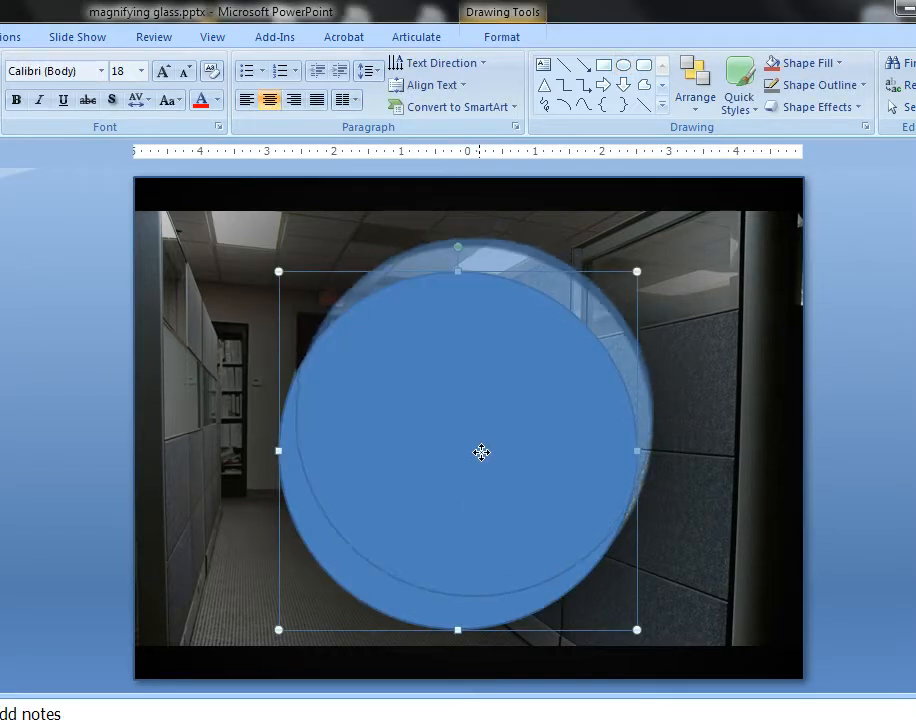
pyautogui.moveTo(480, 455); pyautogui.dragTo(482, 459)
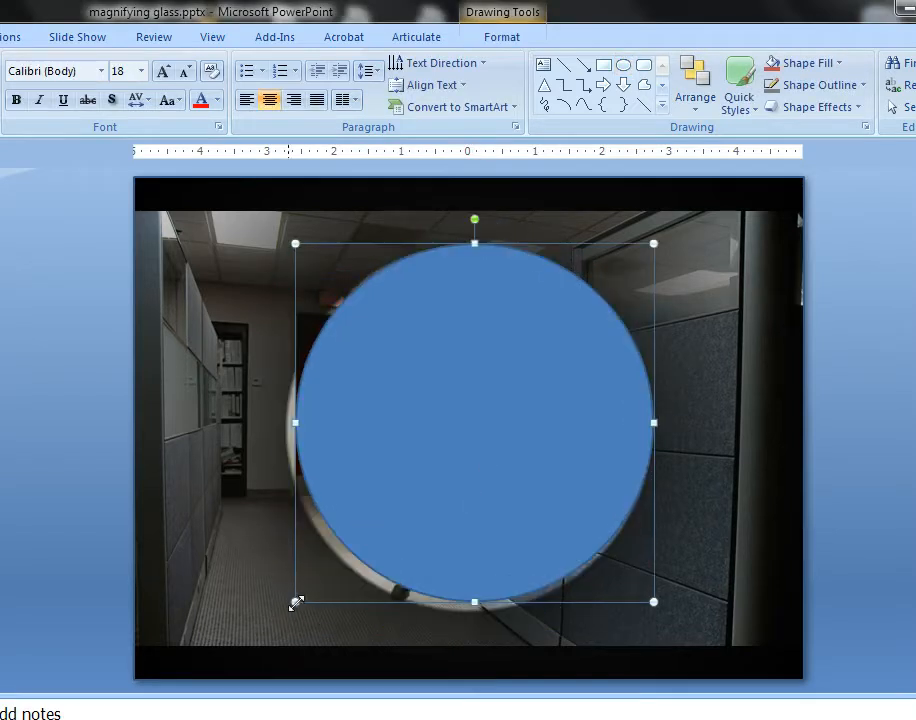
pyautogui.moveTo(298, 602); pyautogui.dragTo(288, 614)
# Give the circle a solid white fill and remove its outline in the shape formatting.
pyautogui.rightClick(415, 479)
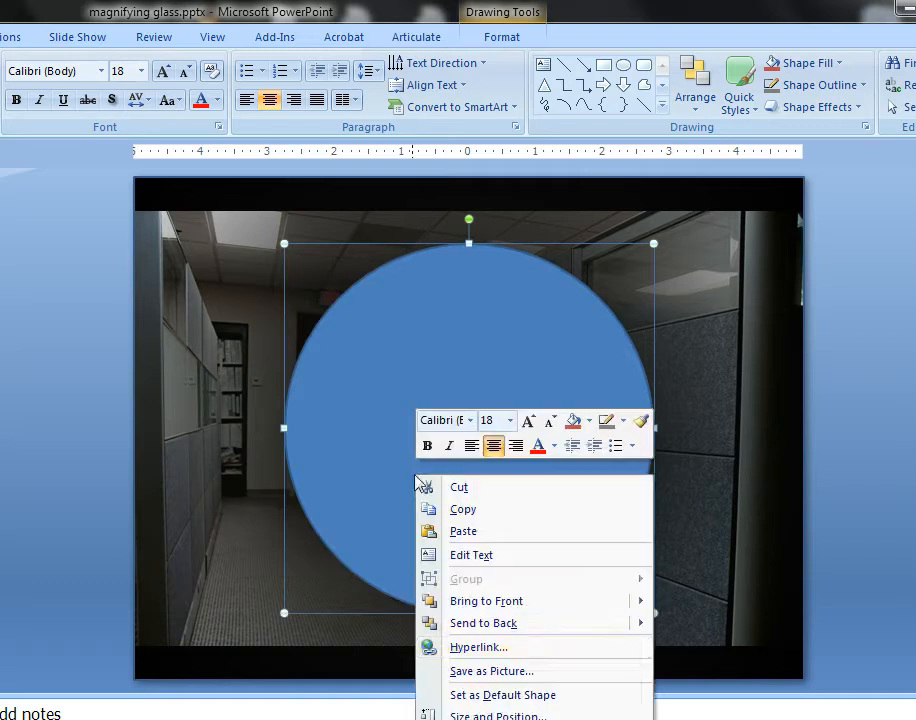
pyautogui.click(503, 719)
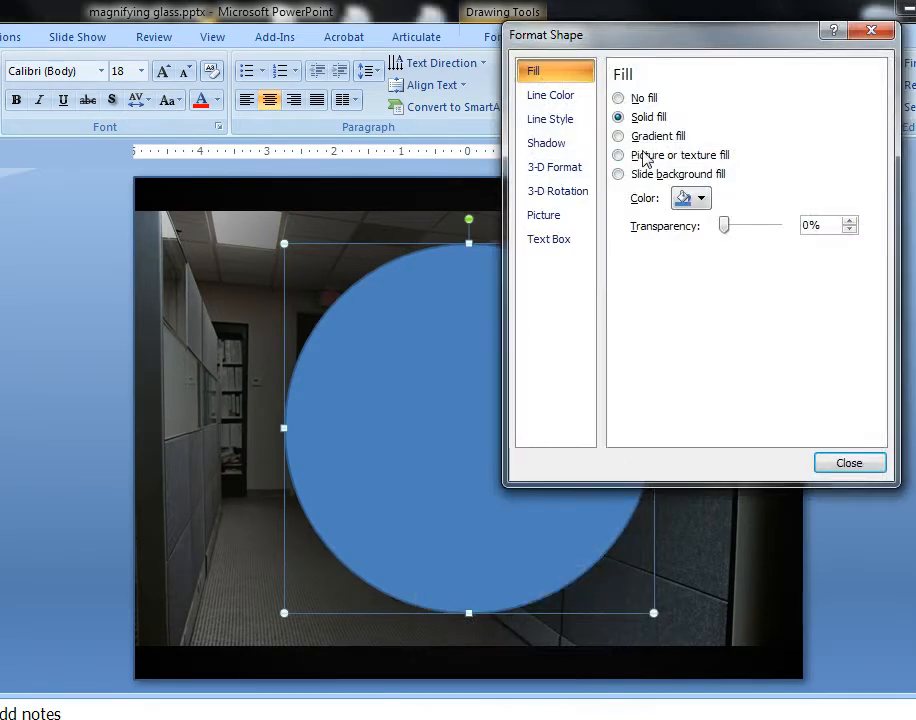
pyautogui.click(691, 198)
pyautogui.click(680, 241)
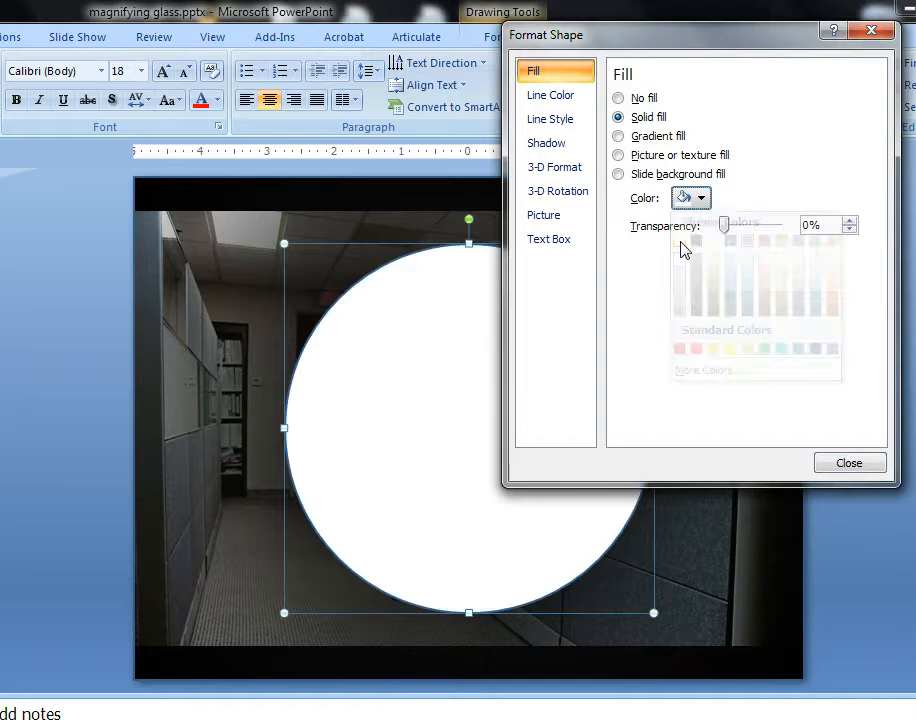
pyautogui.click(563, 106)
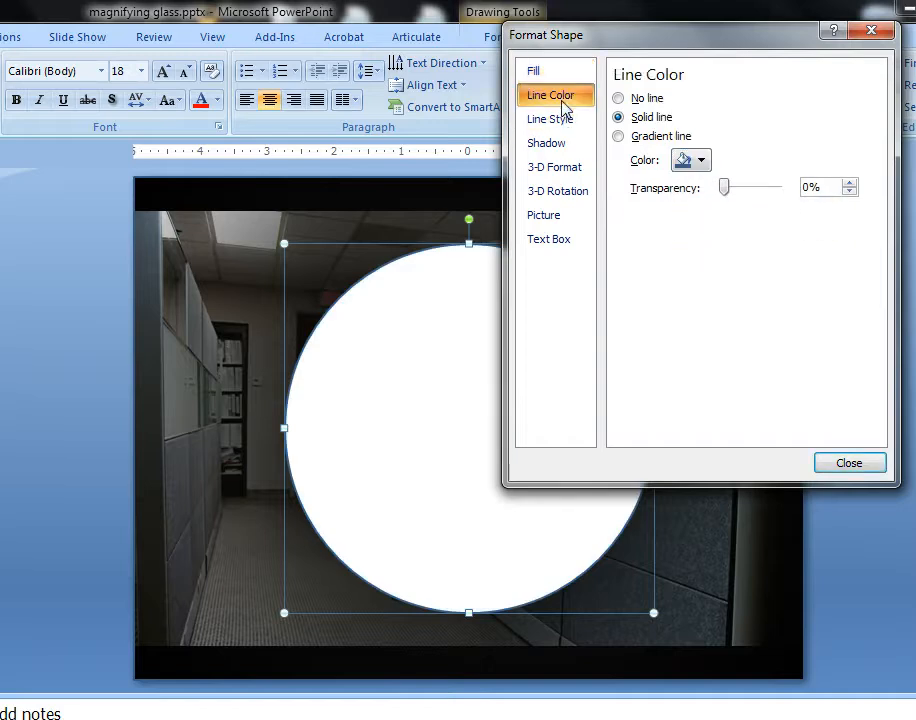
pyautogui.click(647, 100)
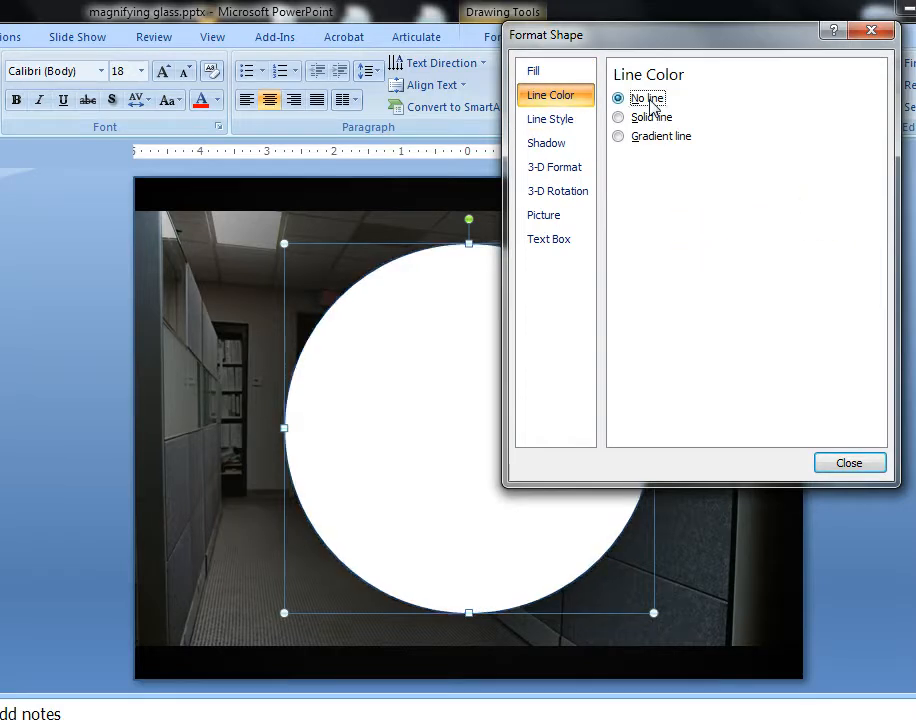
# Give the circle a Soft Round top bevel 30 pt wide and 15 pt high, plus a Circle bottom bevel.
pyautogui.click(566, 168)
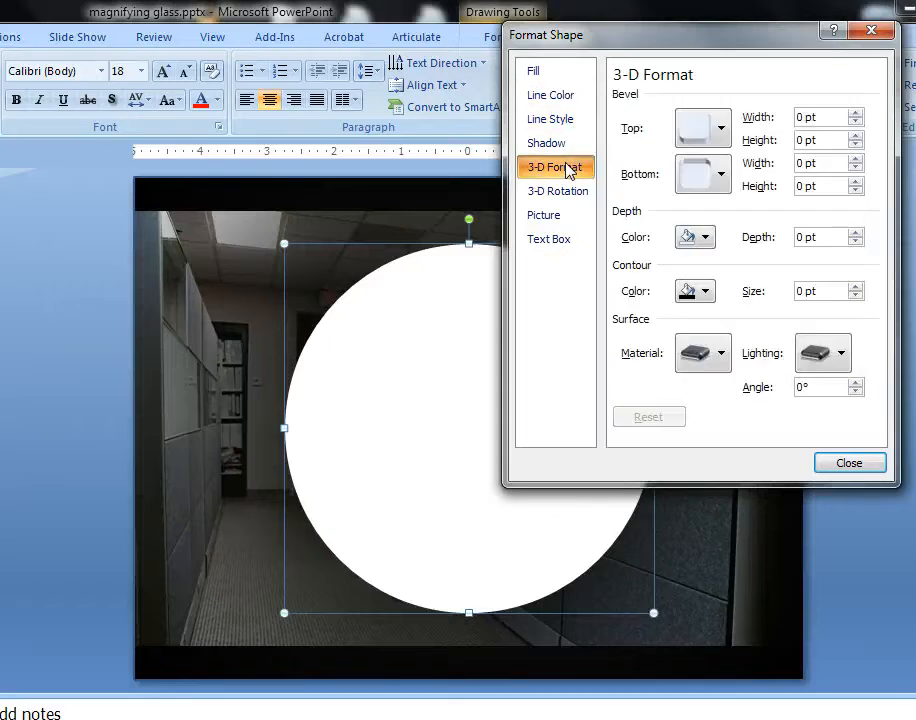
pyautogui.click(720, 128)
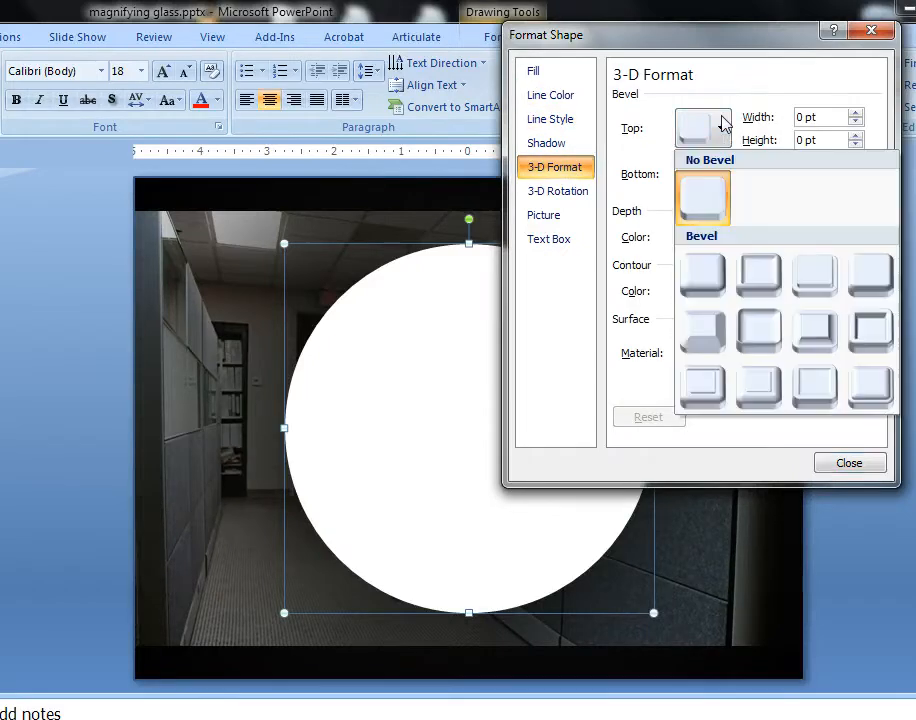
pyautogui.click(758, 326)
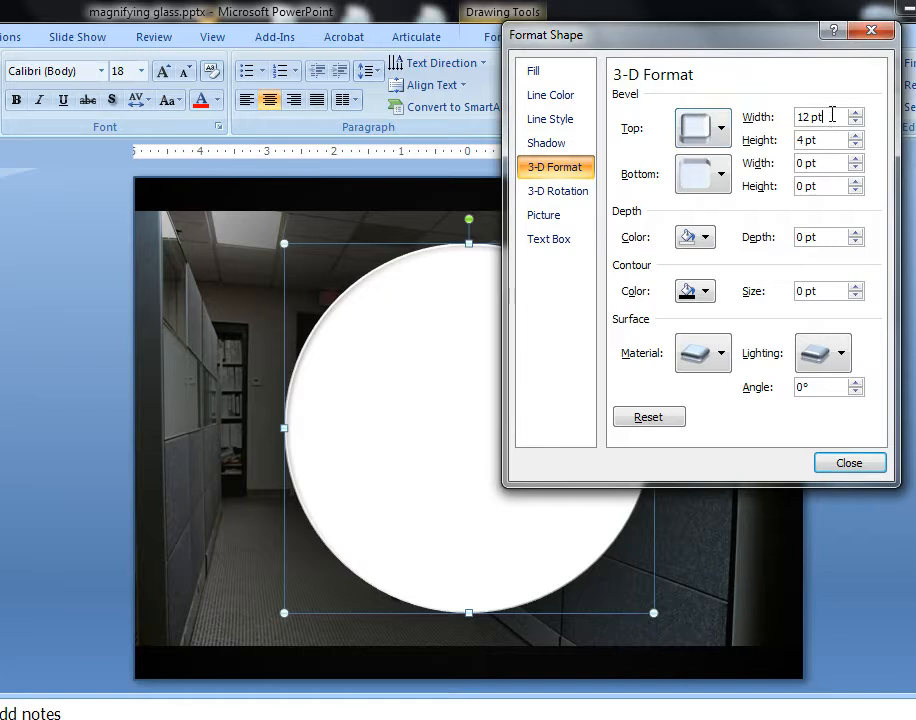
pyautogui.moveTo(832, 120); pyautogui.dragTo(796, 118)
pyautogui.write('30')
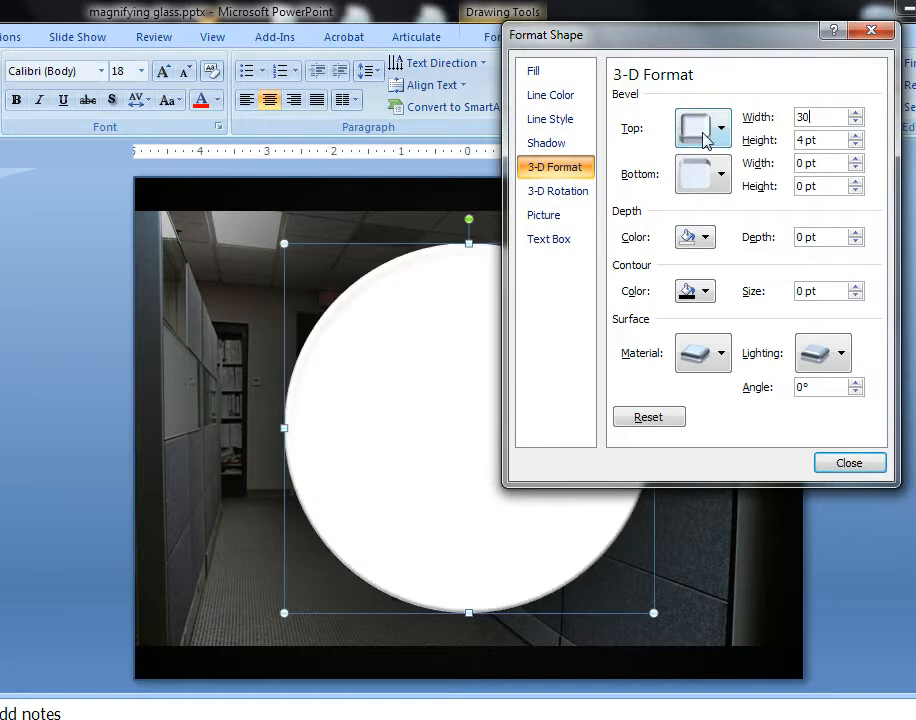
pyautogui.press('Tab')
pyautogui.write('15')
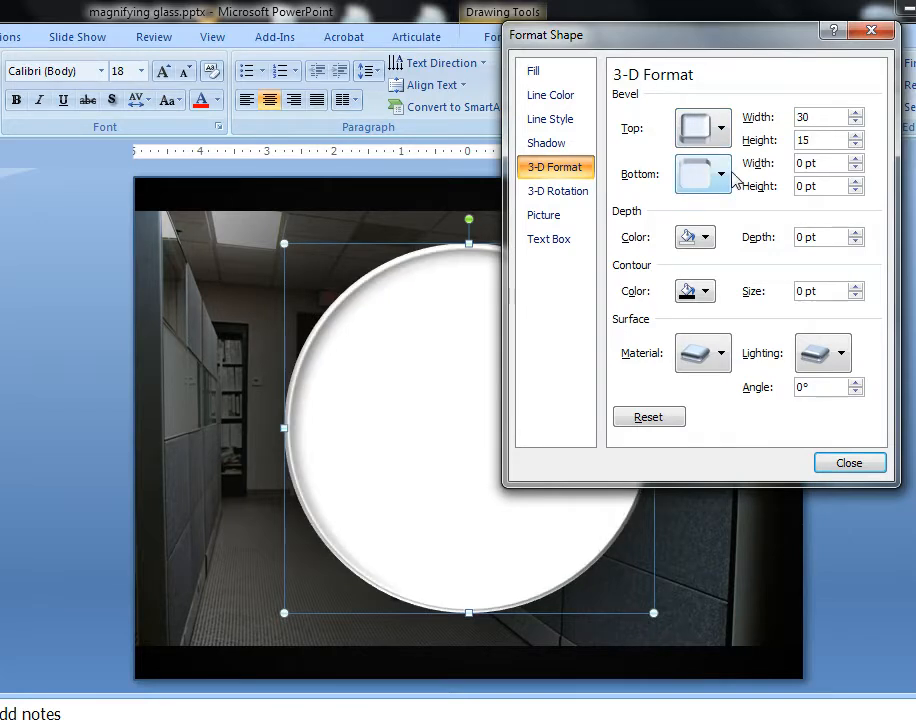
pyautogui.click(718, 176)
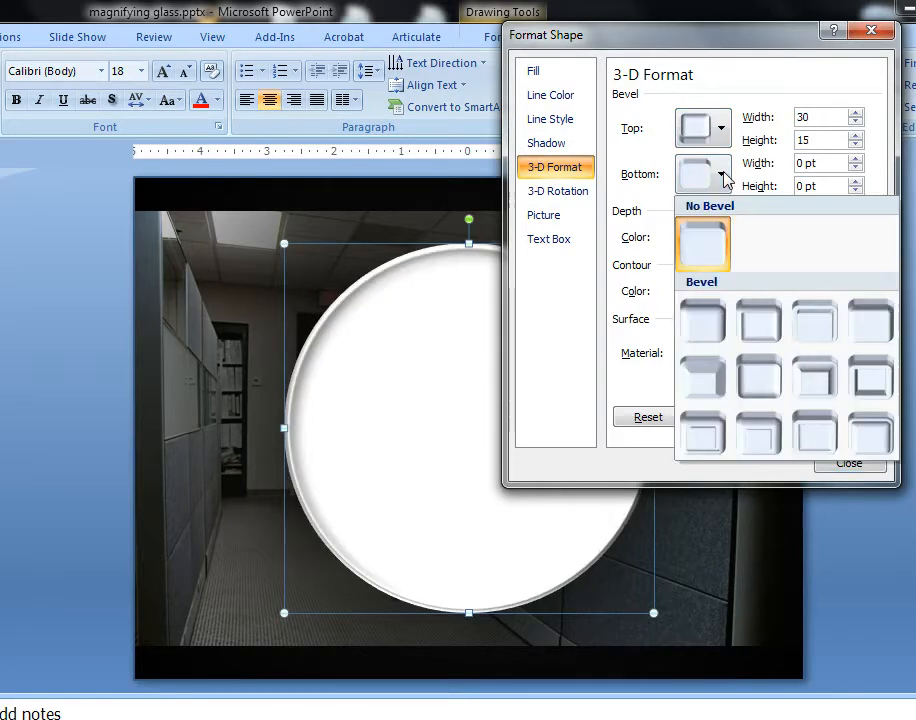
pyautogui.click(700, 330)
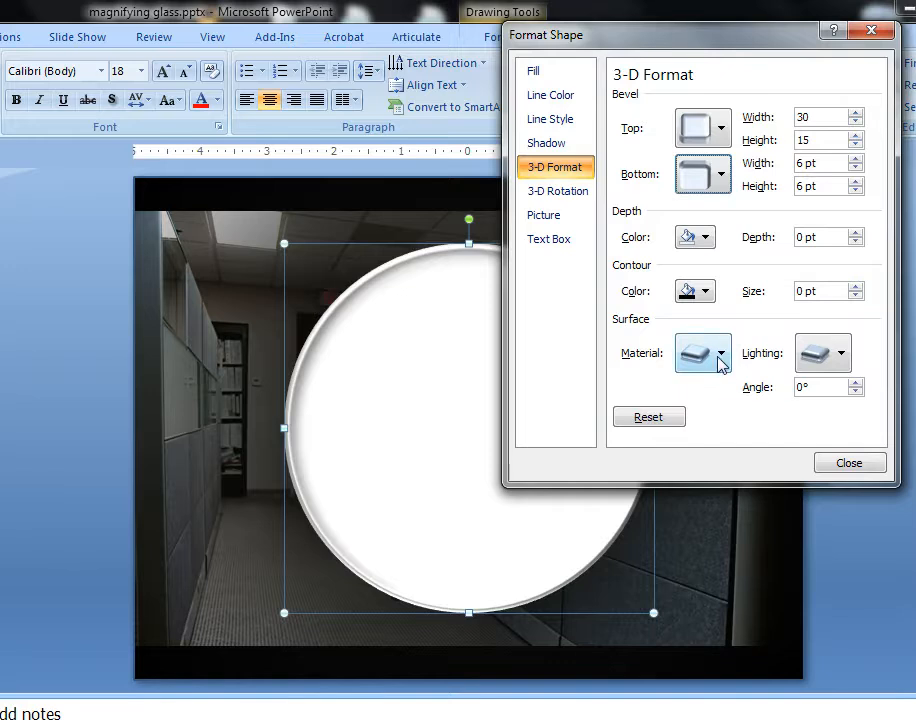
# Set the circle's surface to the Clear translucent material with a lighting preset from the Special group, close the formatting and deselect.
pyautogui.click(719, 356)
pyautogui.click(809, 586)
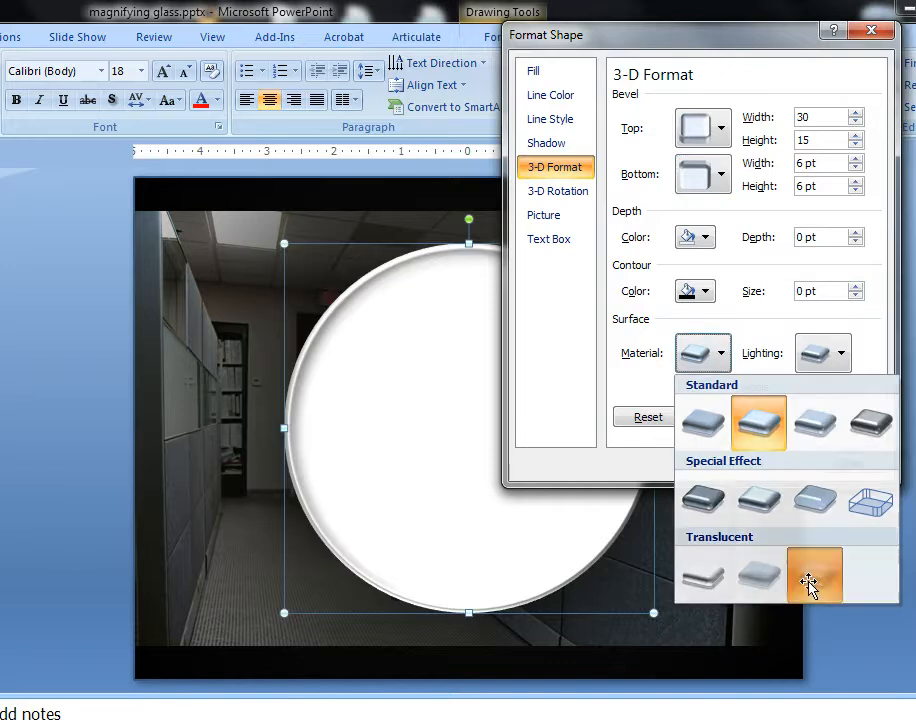
pyautogui.click(841, 353)
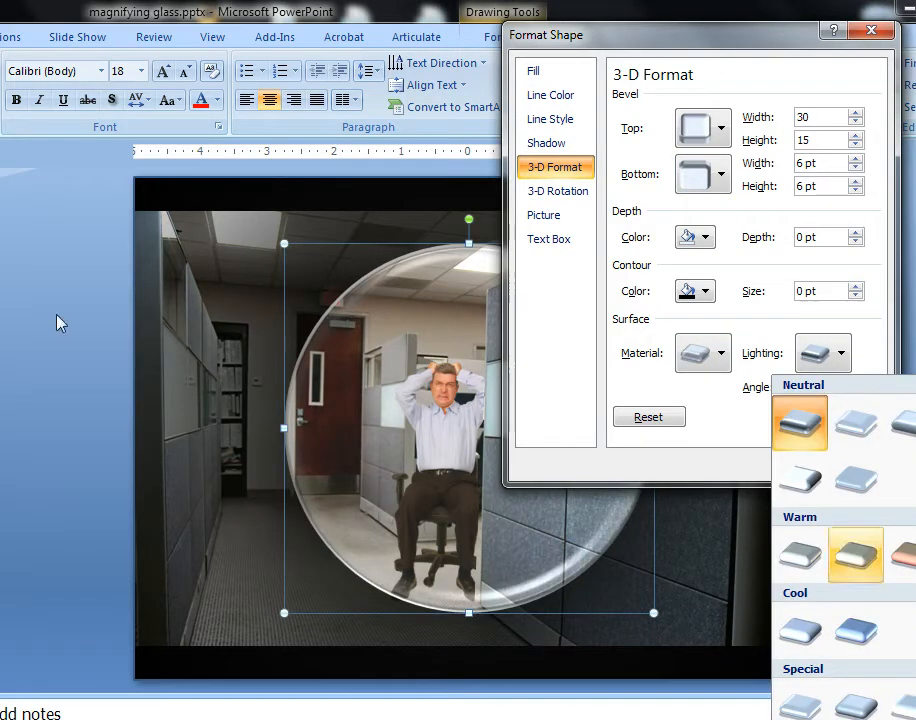
pyautogui.click(856, 703)
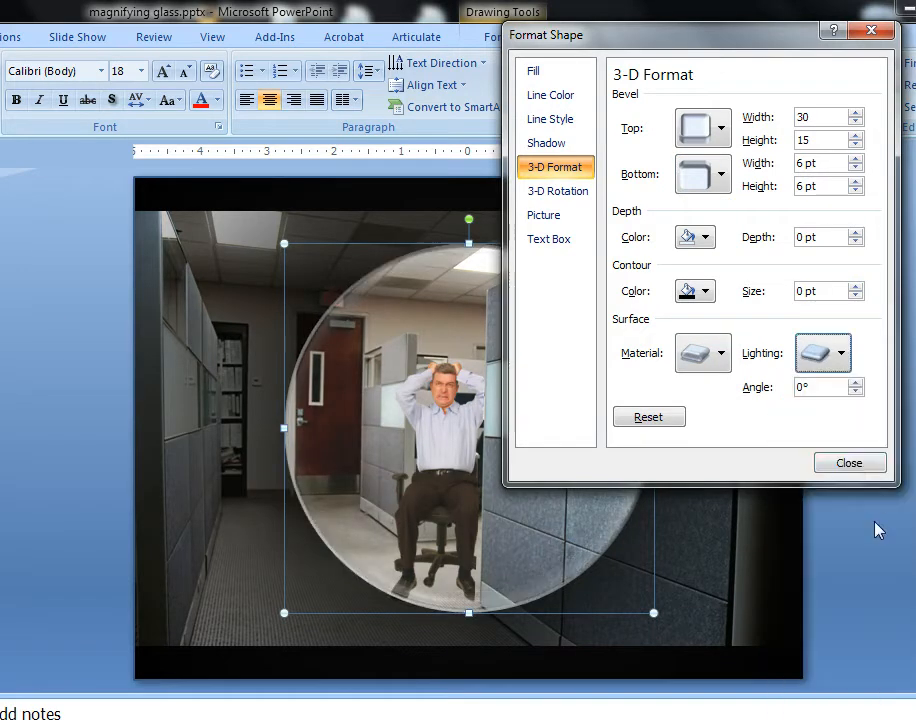
pyautogui.click(867, 468)
pyautogui.click(63, 466)
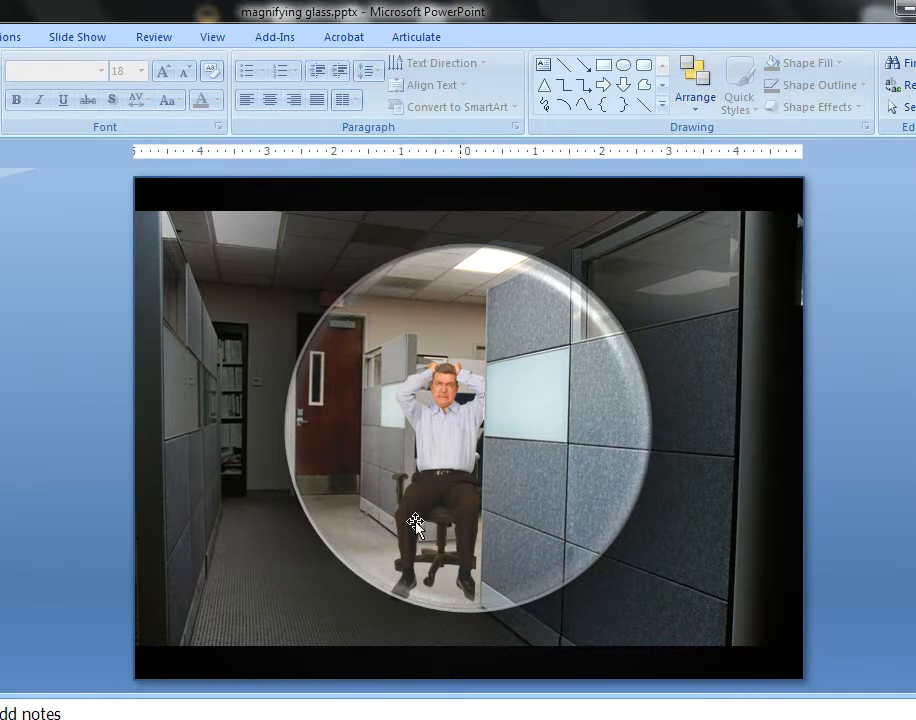
# Delete the full-slide gradient dimming rectangle, leaving the glass circle over the office photo.
pyautogui.click(230, 340)
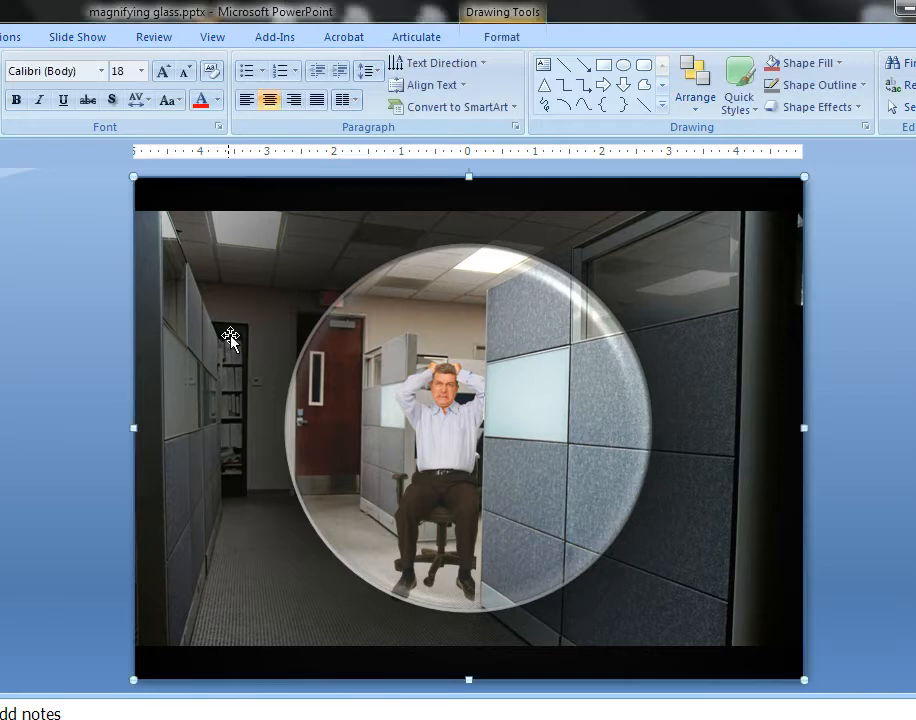
pyautogui.press('Delete')
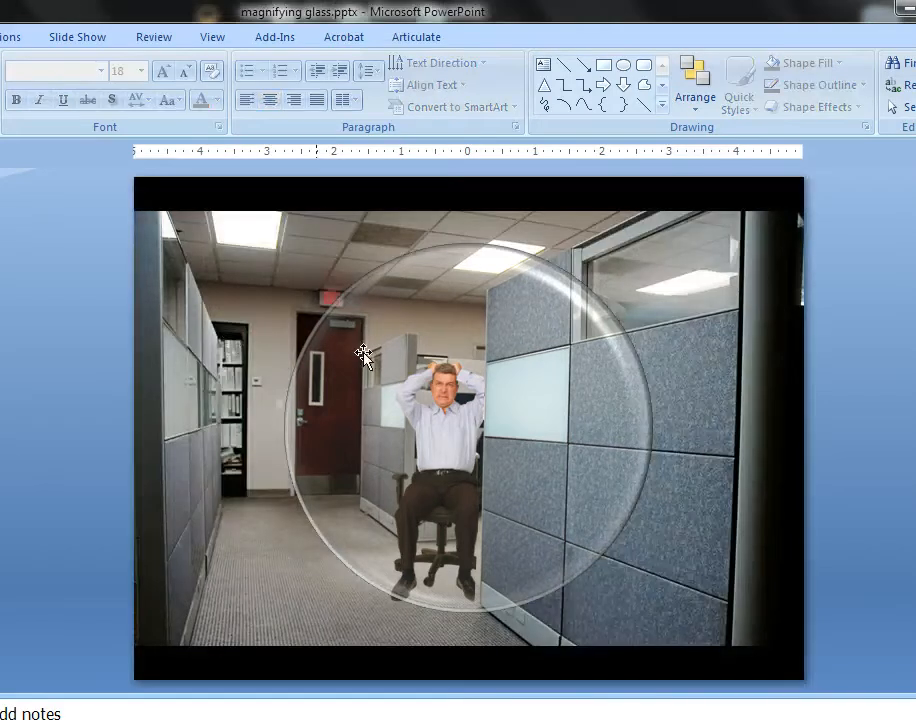
pyautogui.doubleClick(402, 375)
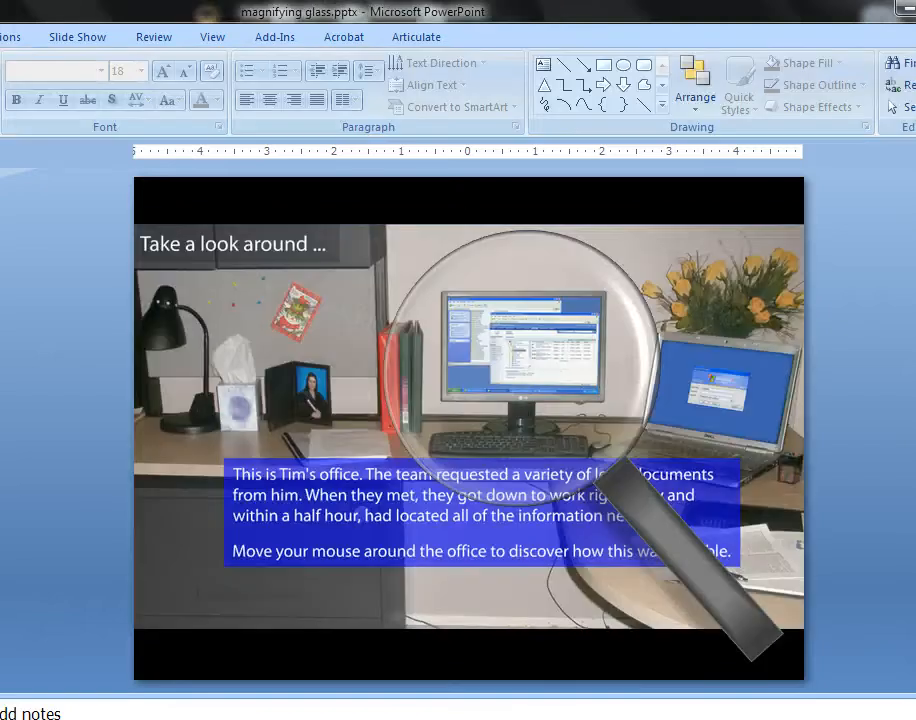
# Examine the dark rectangular handle within the finished magnifying glass on the "Take a look around ..." slide.
pyautogui.doubleClick(641, 517)
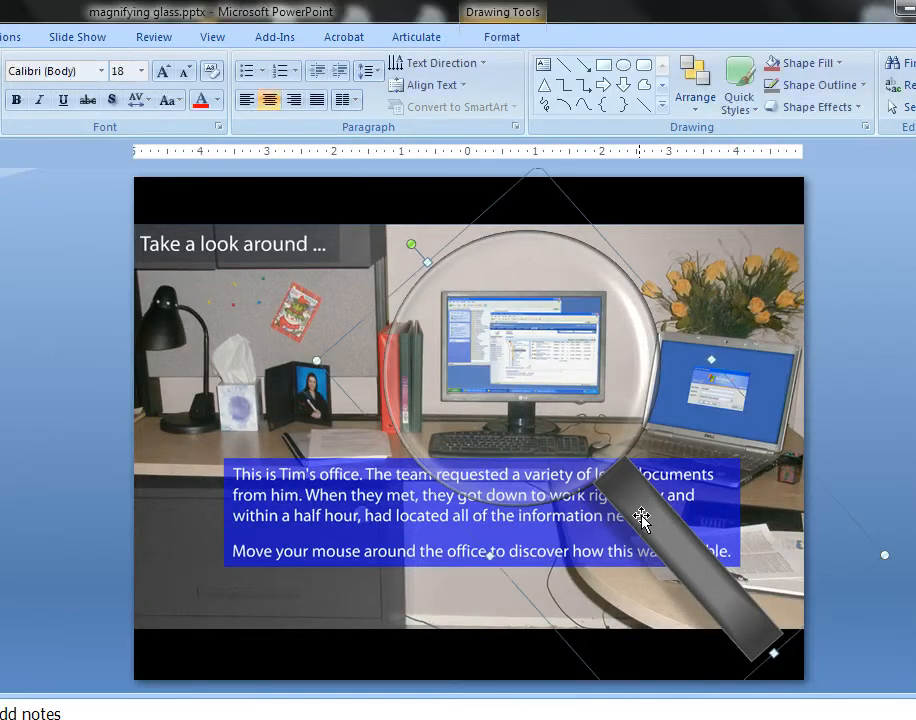
pyautogui.click(641, 517)
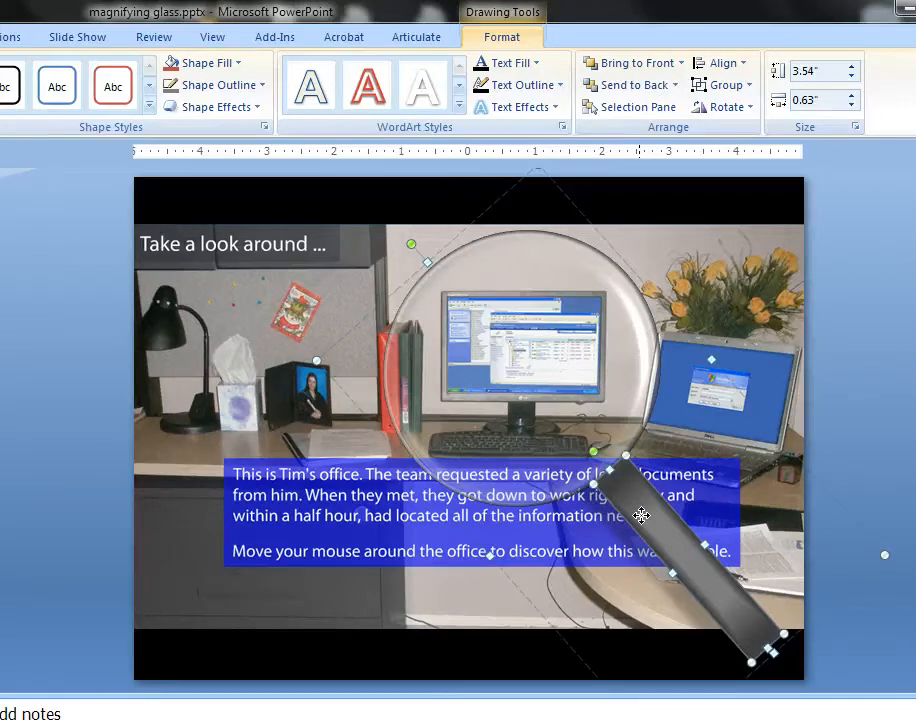
pyautogui.click(72, 575)
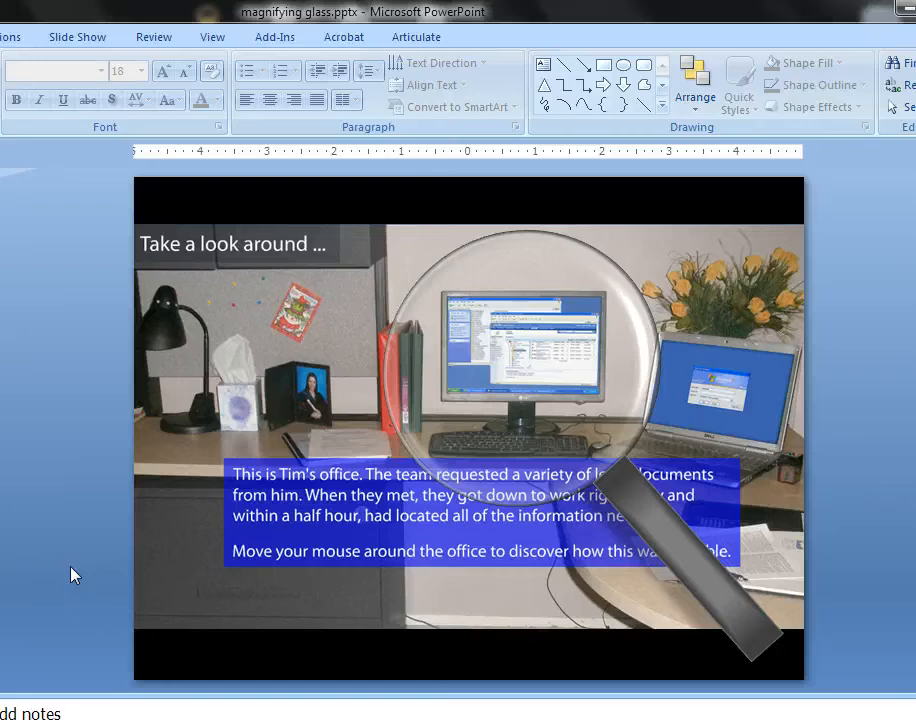